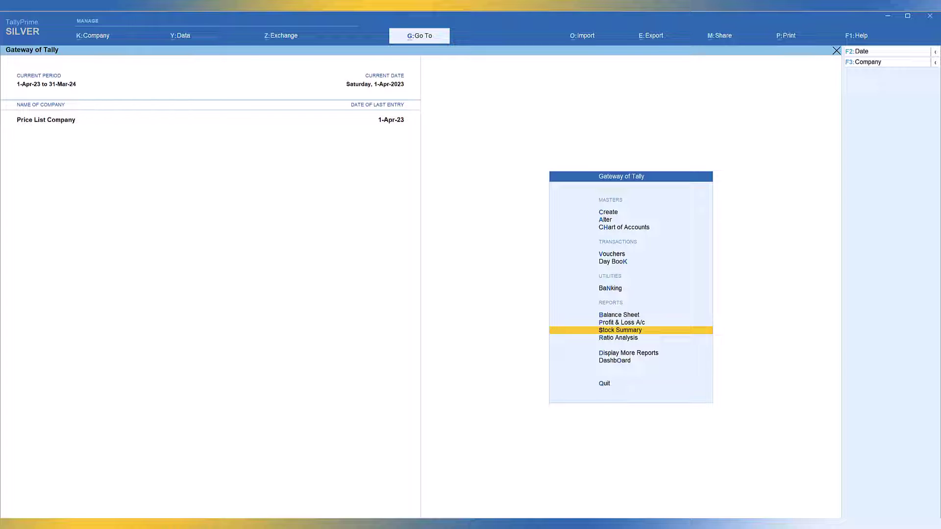
Step: Open the company price levels master from the inventory masters for creation
{"action": "key", "text": "c"}
{"action": "key", "text": "Down"}
{"action": "key", "text": "Down"}
{"action": "key", "text": "Down"}
{"action": "key", "text": "Down"}
{"action": "key", "text": "Down"}
{"action": "key", "text": "Down"}
{"action": "key", "text": "Down"}
{"action": "key", "text": "Down"}
{"action": "key", "text": "Down"}
{"action": "key", "text": "Down"}
{"action": "key", "text": "Return"}
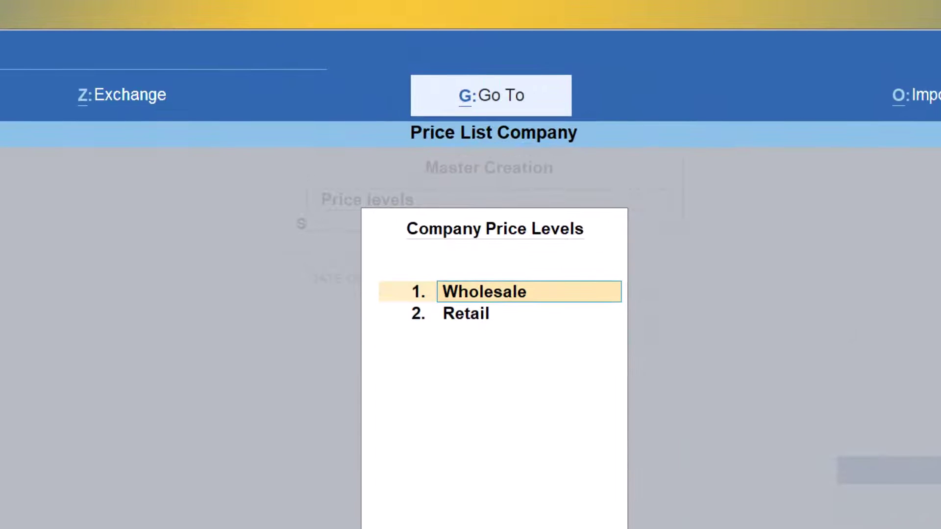
Step: Add the price levels Distributor and Dealer after Wholesale and Retail, and save the list
{"action": "key", "text": "Return"}
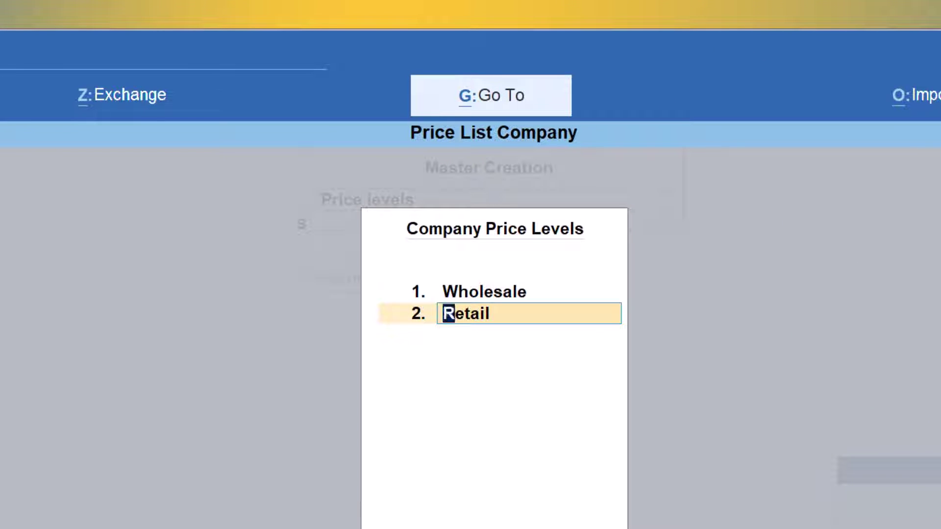
{"action": "key", "text": "Return"}
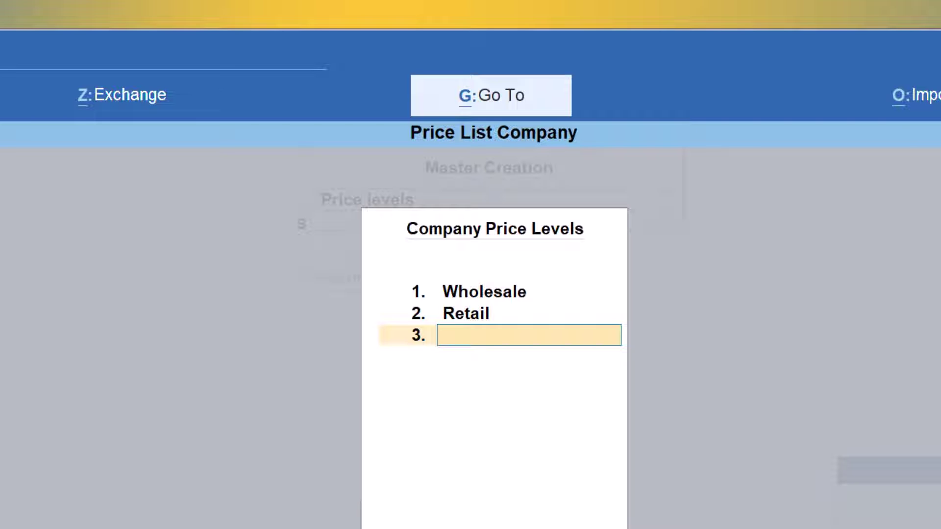
{"action": "type", "text": "Distributor"}
{"action": "key", "text": "Return"}
{"action": "type", "text": "Dealer"}
{"action": "key", "text": "Return"}
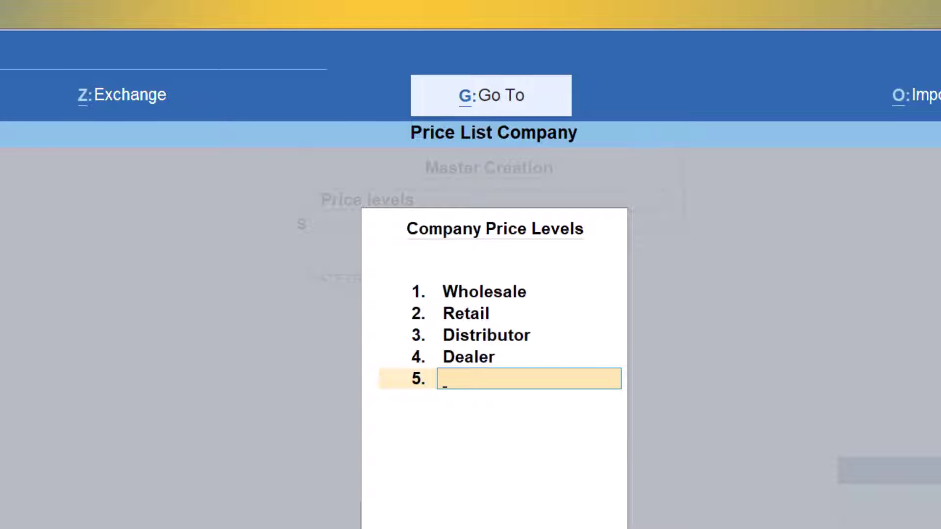
{"action": "key", "text": "Return"}
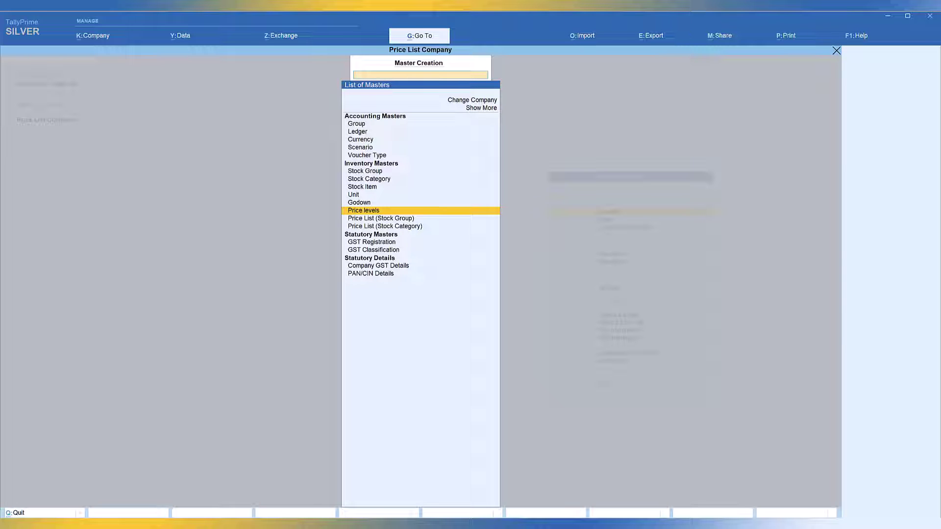
Step: Start a stock-group price list for Computer Accessories at the Distributor price level, applicable from 1-Apr-23
{"action": "key", "text": "Down"}
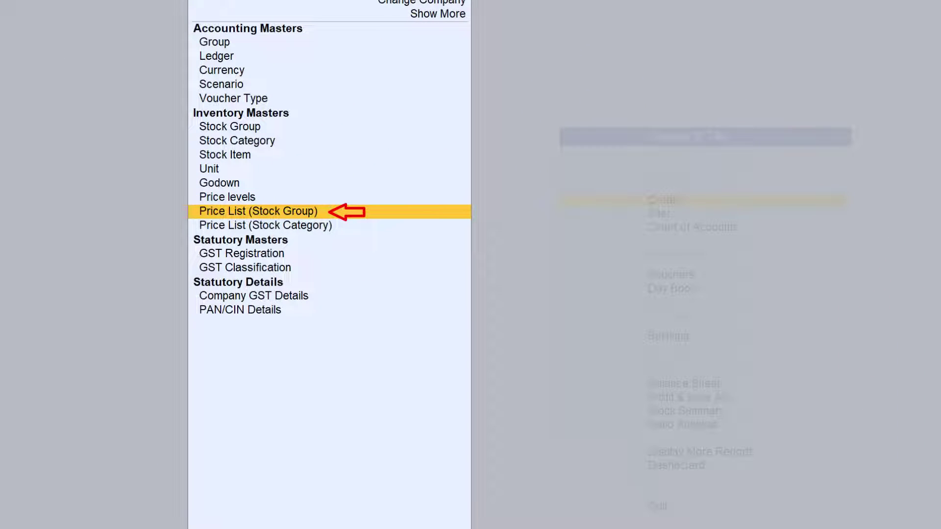
{"action": "key", "text": "Return"}
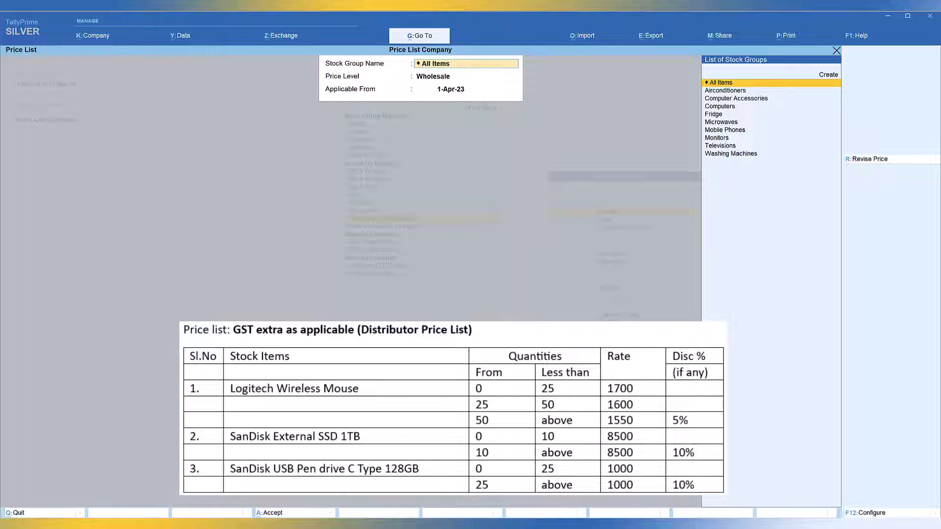
{"action": "key", "text": "Down"}
{"action": "key", "text": "Down"}
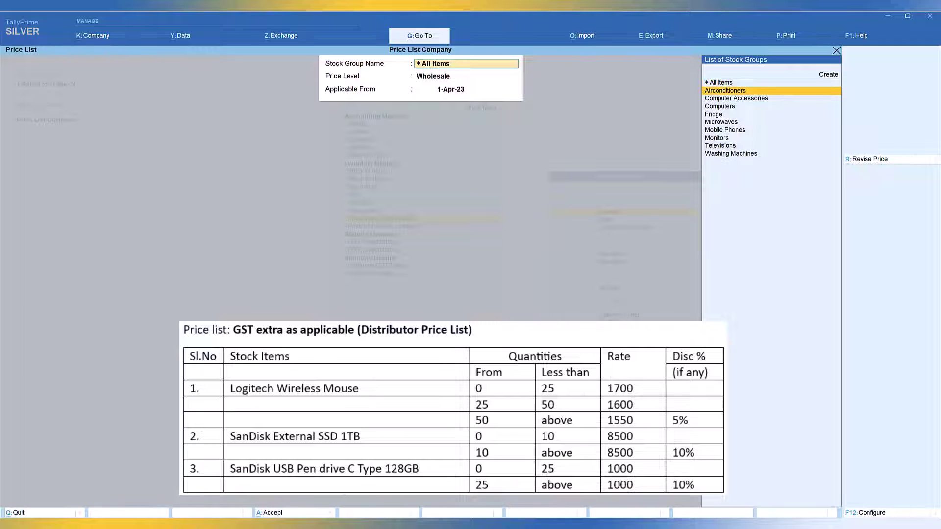
{"action": "key", "text": "Return"}
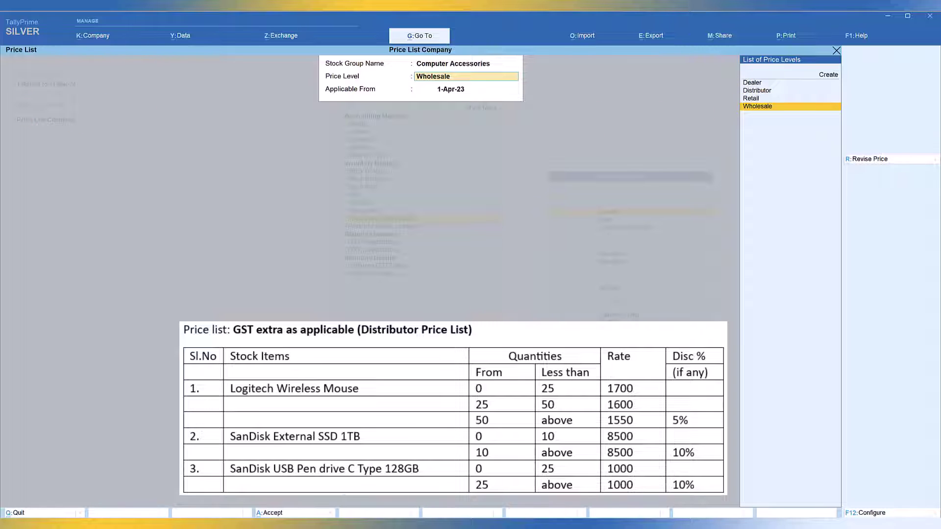
{"action": "left_click", "coordinate": [757, 90]}
{"action": "key", "text": "Return"}
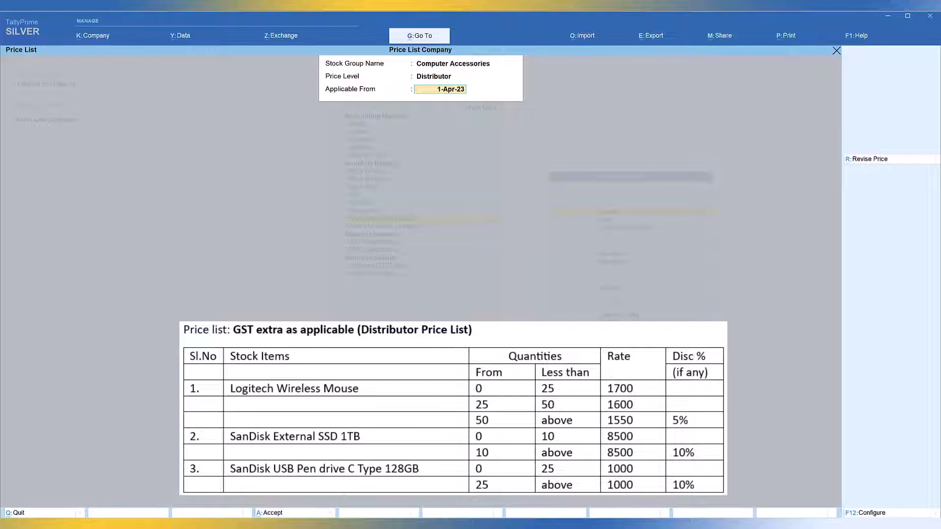
{"action": "key", "text": "Return"}
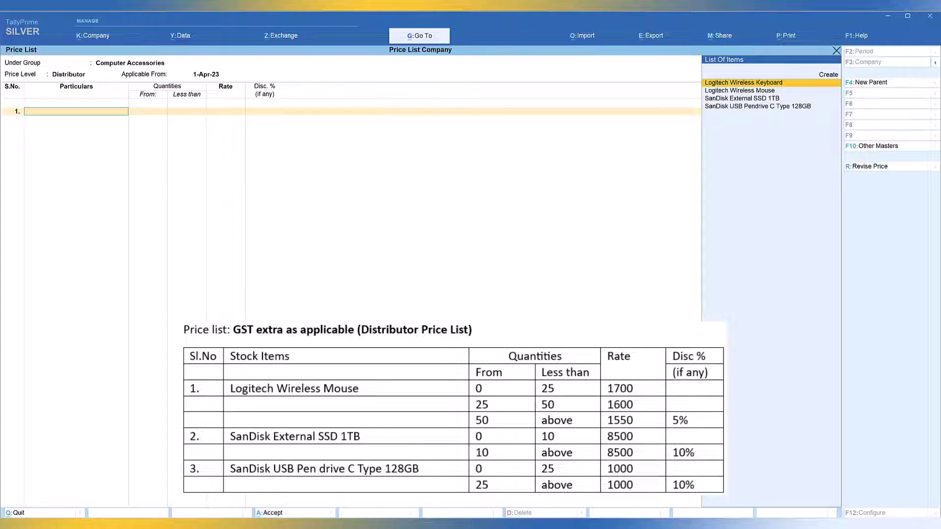
Step: Add Logitech Wireless Mouse to the price list at a rate of 1700 for quantities less than 25
{"action": "key", "text": "Down"}
{"action": "key", "text": "Return"}
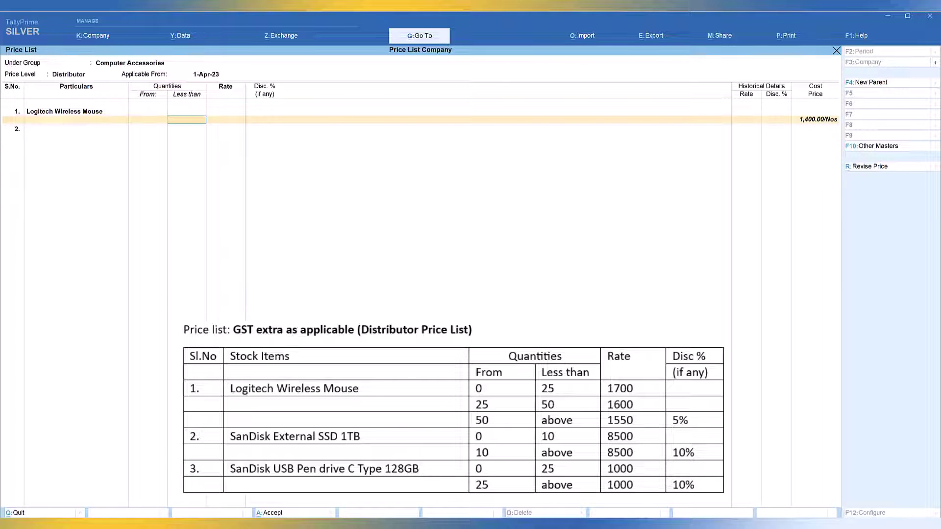
{"action": "key", "text": "Return"}
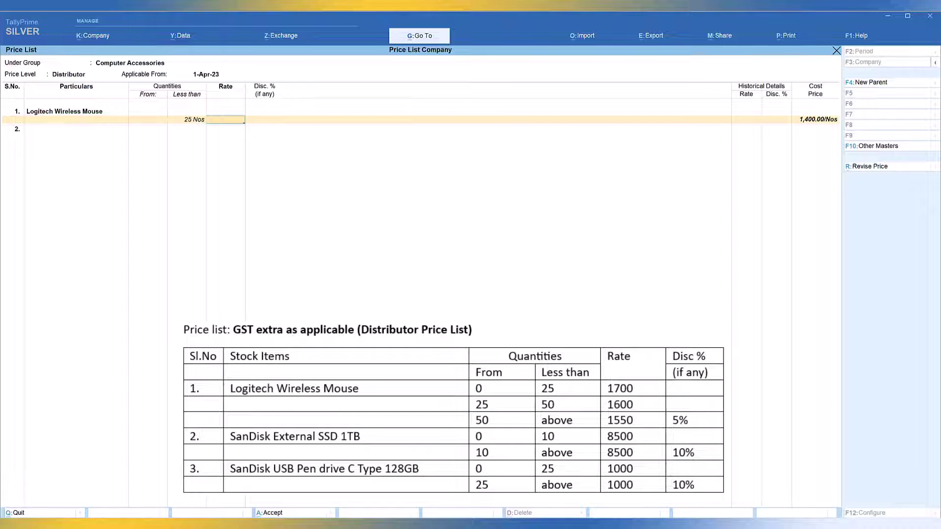
{"action": "type", "text": "1700"}
{"action": "key", "text": "Return"}
{"action": "key", "text": "Return"}
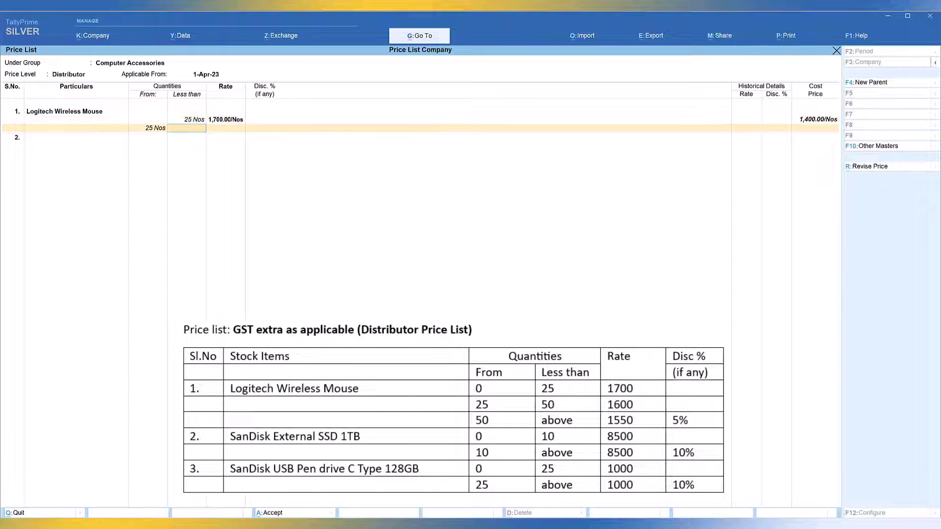
Step: Price the Logitech Wireless Mouse at 1600 for 25 to less than 50, and at 1550 with 5% discount from 50 upwards
{"action": "key", "text": "Return"}
{"action": "type", "text": "1600"}
{"action": "key", "text": "Return"}
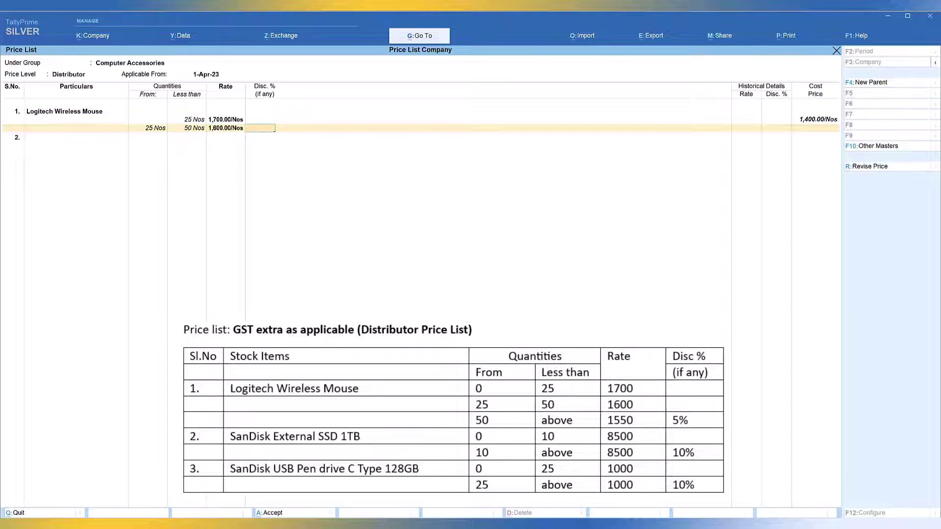
{"action": "key", "text": "Return"}
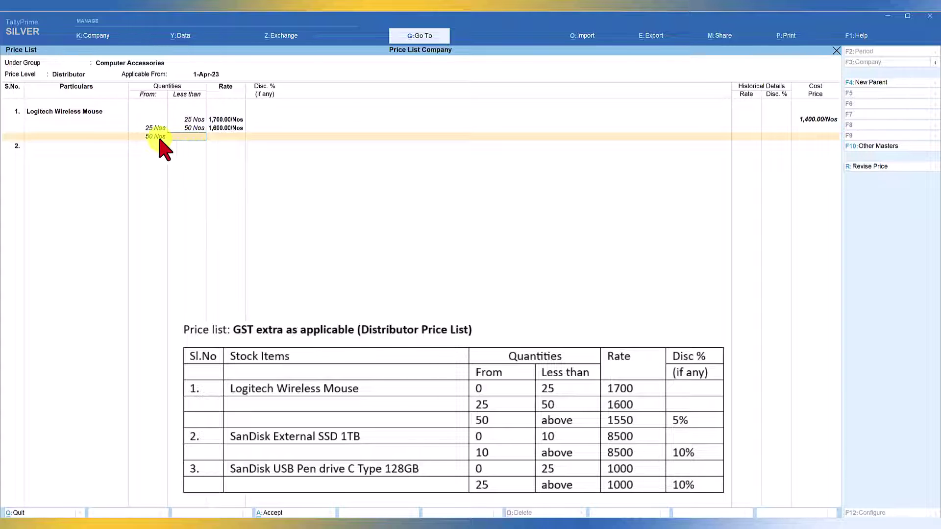
{"action": "key", "text": "Return"}
{"action": "type", "text": "155"}
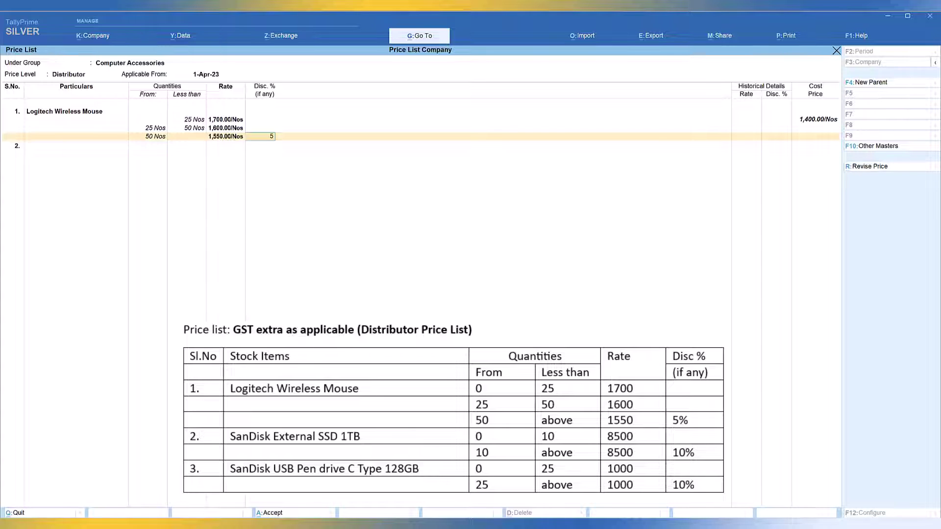
{"action": "key", "text": "Return"}
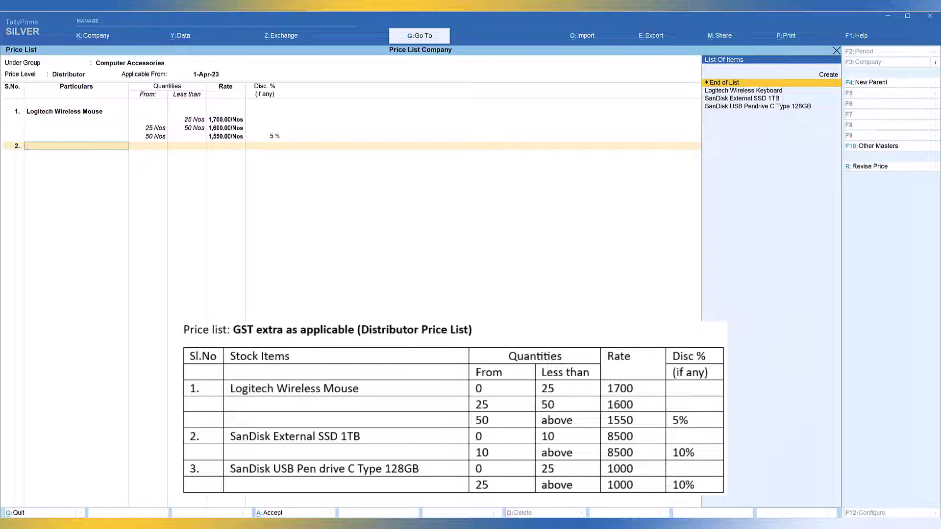
Step: Add SanDisk External SSD 1TB as the second item at a rate of 8500 for quantities less than 10
{"action": "key", "text": "Down"}
{"action": "key", "text": "Down"}
{"action": "key", "text": "Return"}
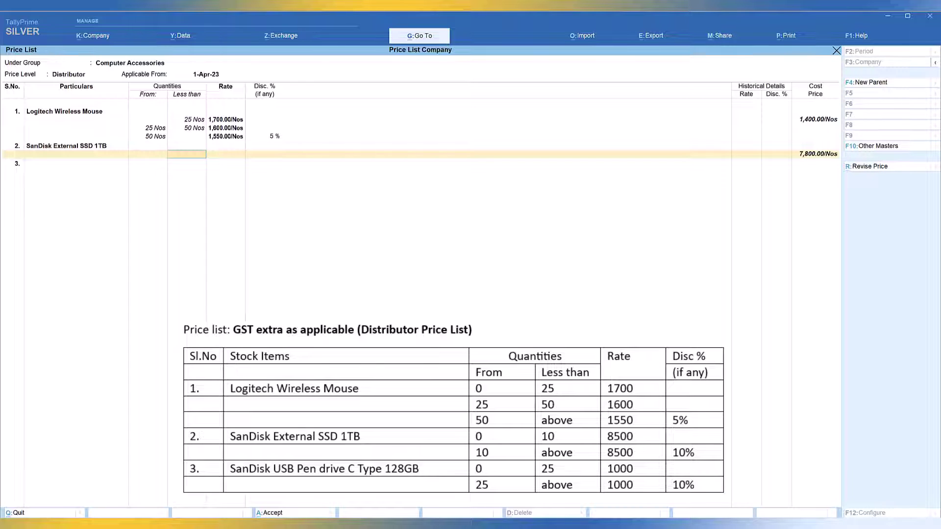
{"action": "type", "text": "10"}
{"action": "key", "text": "Return"}
{"action": "type", "text": "8,500"}
{"action": "key", "text": "Return"}
{"action": "key", "text": "Return"}
Step: Price the SanDisk External SSD 1TB at 8500 with a 10% discount for quantities from 10 upwards
{"action": "key", "text": "Return"}
{"action": "type", "text": "8500"}
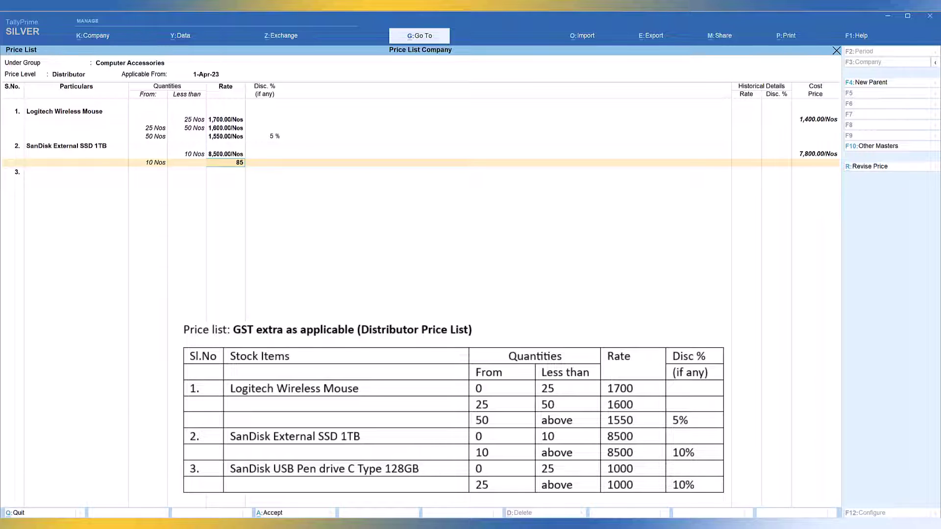
{"action": "key", "text": "Return"}
{"action": "type", "text": "10"}
{"action": "type", "text": "5"}
{"action": "key", "text": "Return"}
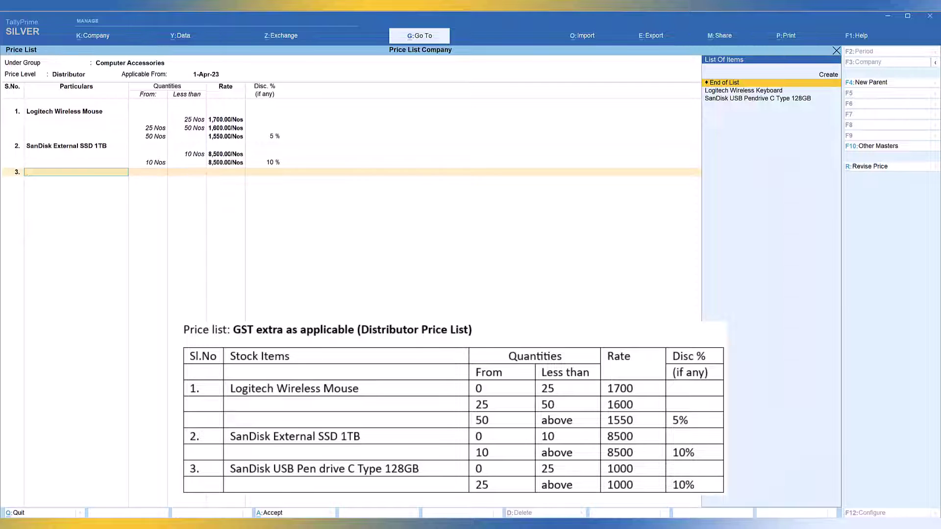
Step: Add SanDisk USB Pendrive C Type 128GB as the third item at a rate of 1000 for quantities less than 25
{"action": "key", "text": "Down"}
{"action": "key", "text": "Down"}
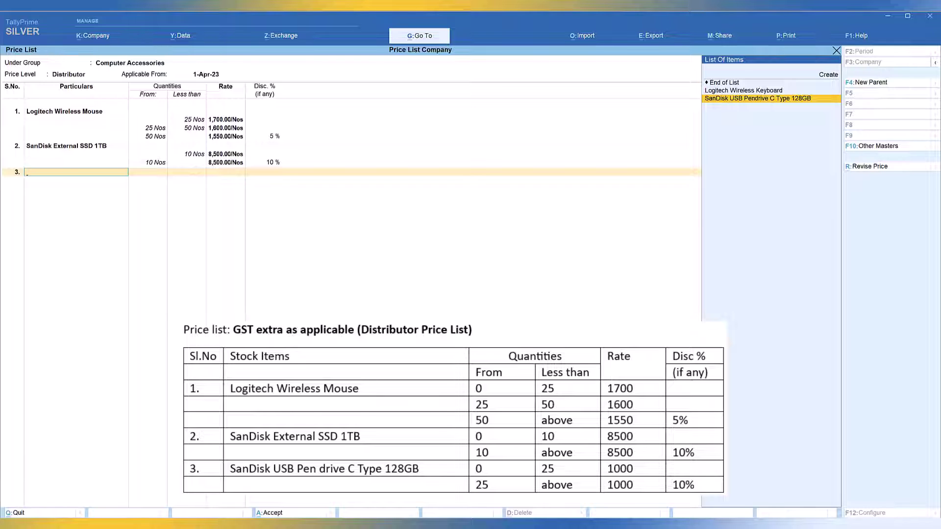
{"action": "key", "text": "Return"}
{"action": "type", "text": "25"}
{"action": "key", "text": "Return"}
{"action": "type", "text": "1000"}
{"action": "key", "text": "Return"}
{"action": "key", "text": "Return"}
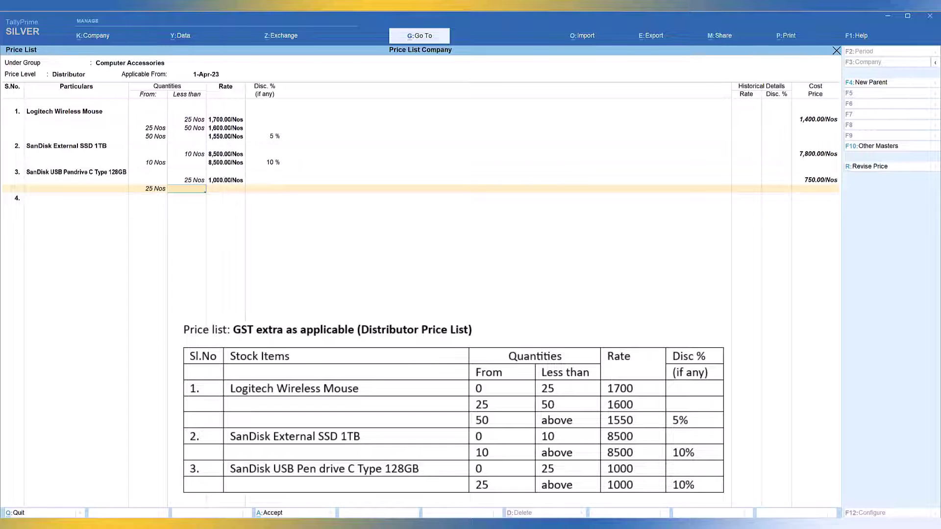
Step: Price the SanDisk USB Pendrive at 1000 with 10% discount from 25 upwards, and save the Distributor price list
{"action": "key", "text": "Return"}
{"action": "type", "text": "1000"}
{"action": "key", "text": "Return"}
{"action": "type", "text": "10"}
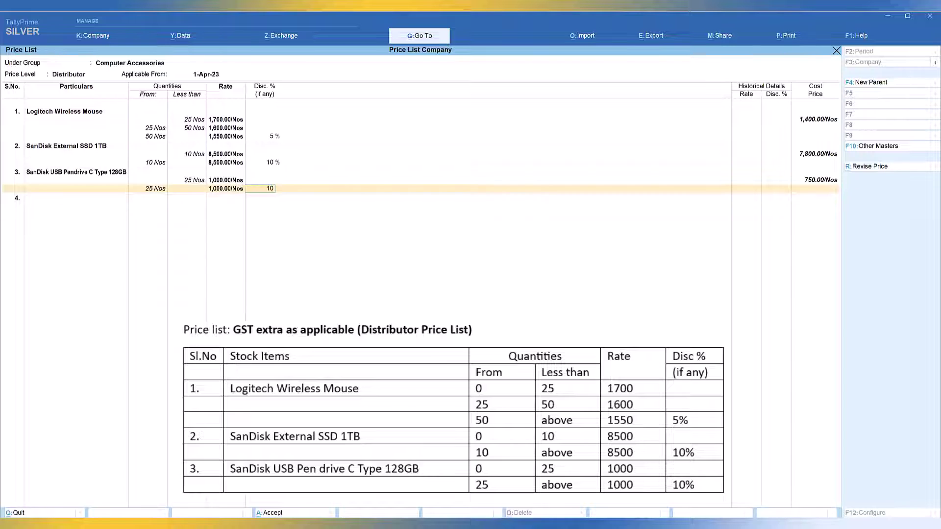
{"action": "key", "text": "Return"}
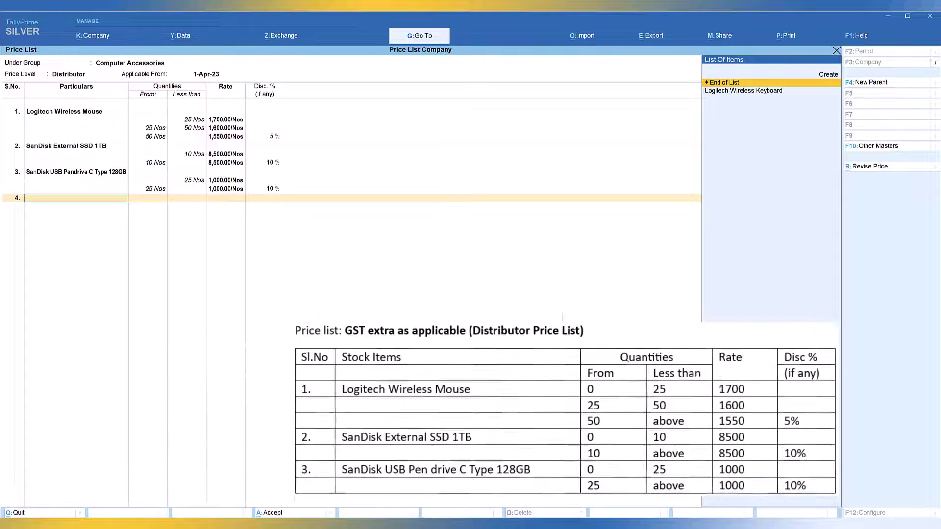
{"action": "key", "text": "Return"}
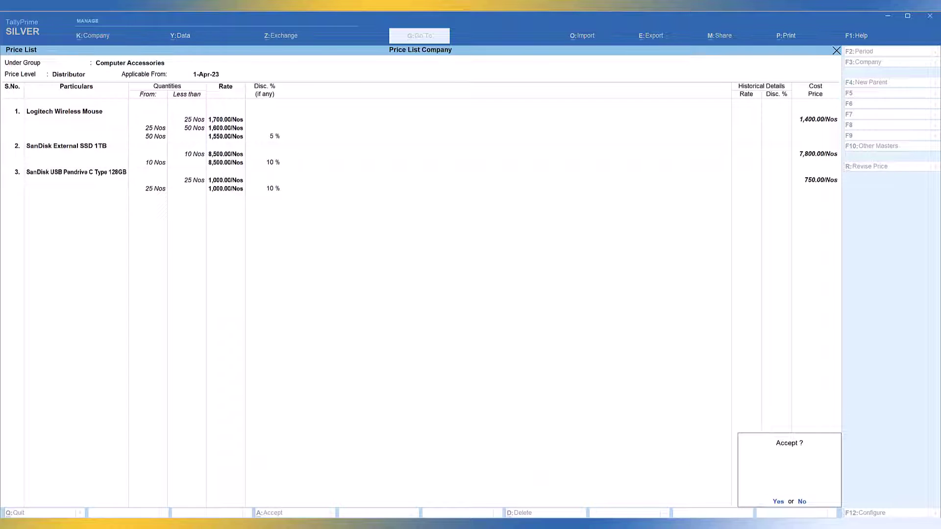
{"action": "key", "text": "Return"}
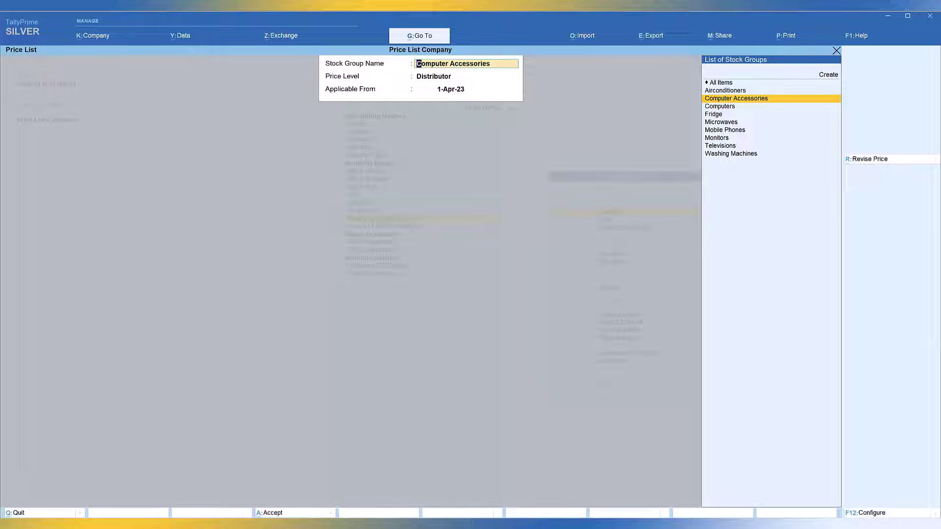
Step: Start the Computer Accessories price list for the Dealer price level, applicable from 1-Apr-23
{"action": "key", "text": "Return"}
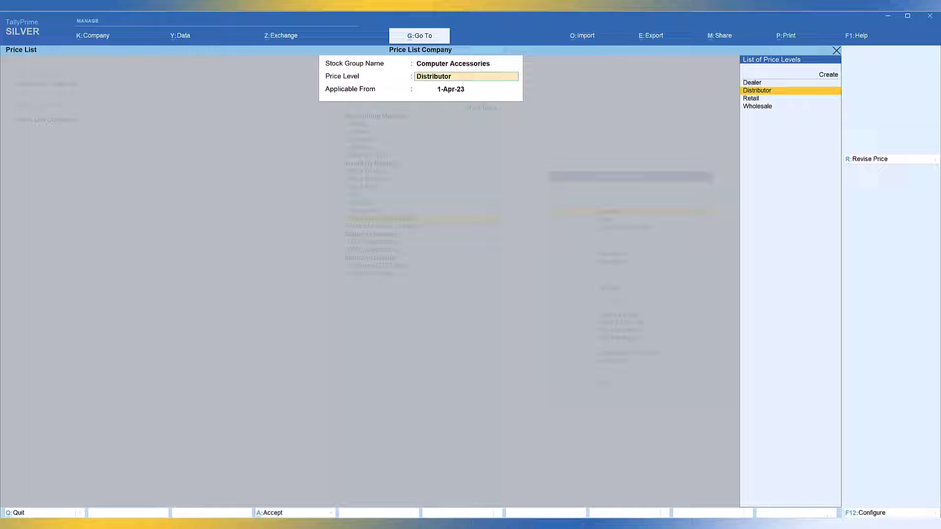
{"action": "key", "text": "Up"}
{"action": "key", "text": "Return"}
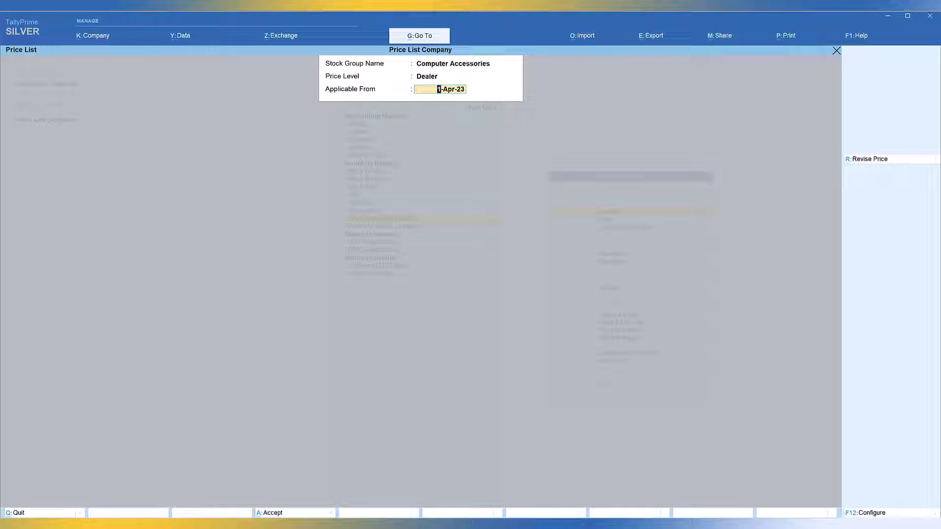
{"action": "key", "text": "Return"}
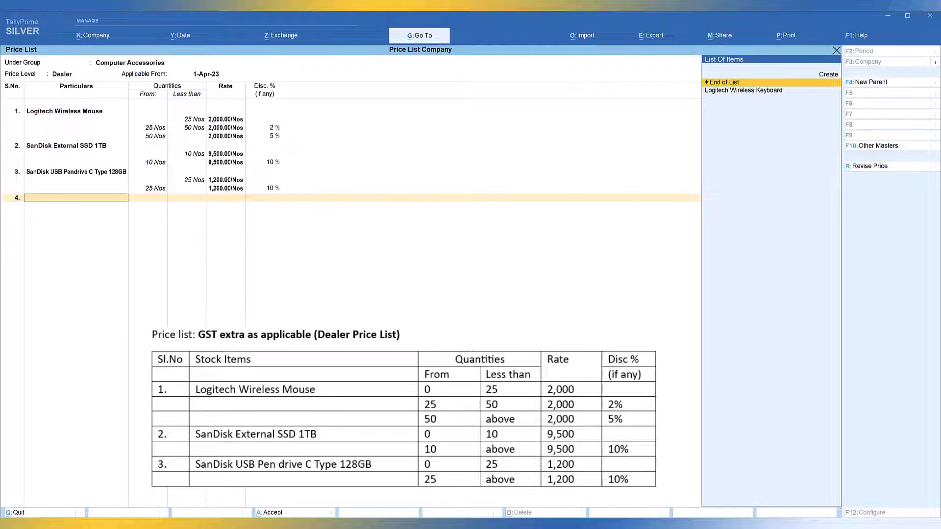
Step: Save the Dealer price list and return to the Gateway of Tally
{"action": "key", "text": "Return"}
{"action": "key", "text": "Return"}
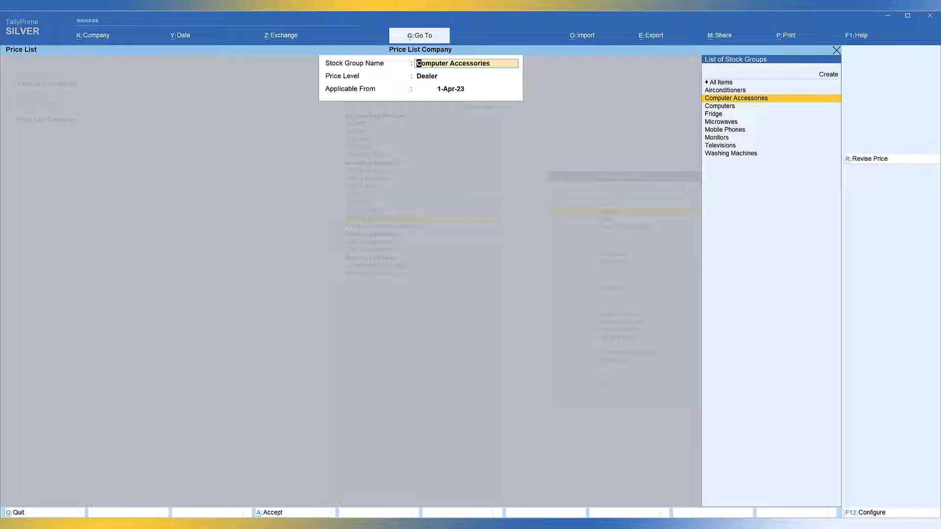
{"action": "key", "text": "Escape"}
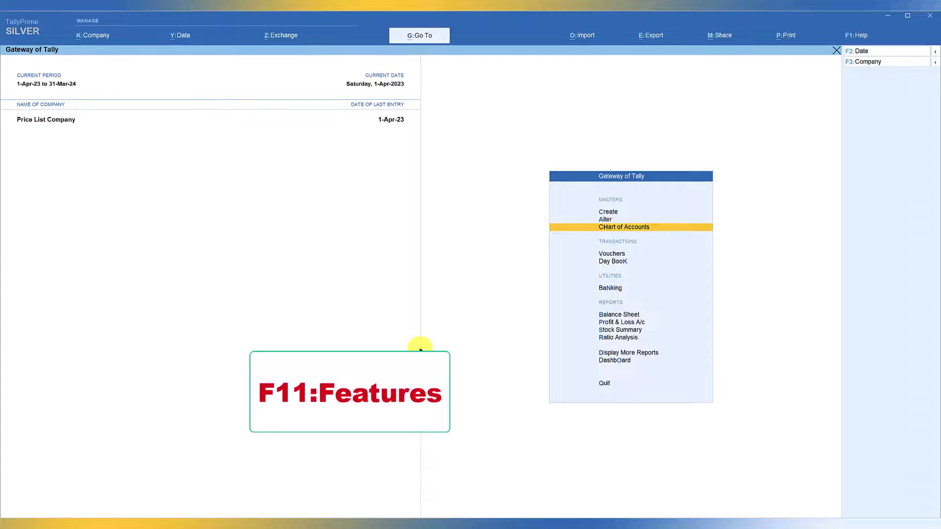
Step: Enable the discount column in invoices in the company features and save the settings
{"action": "key", "text": "F11"}
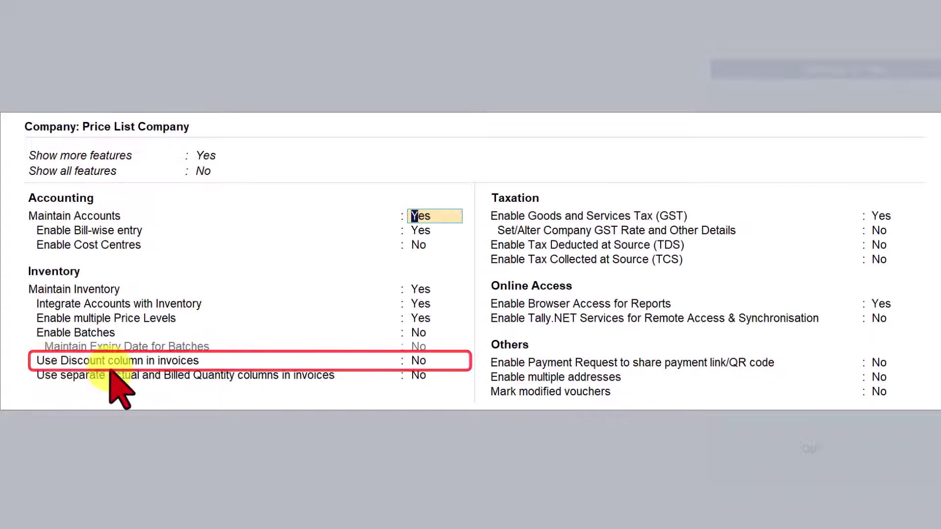
{"action": "left_click", "coordinate": [420, 363]}
{"action": "type", "text": "y"}
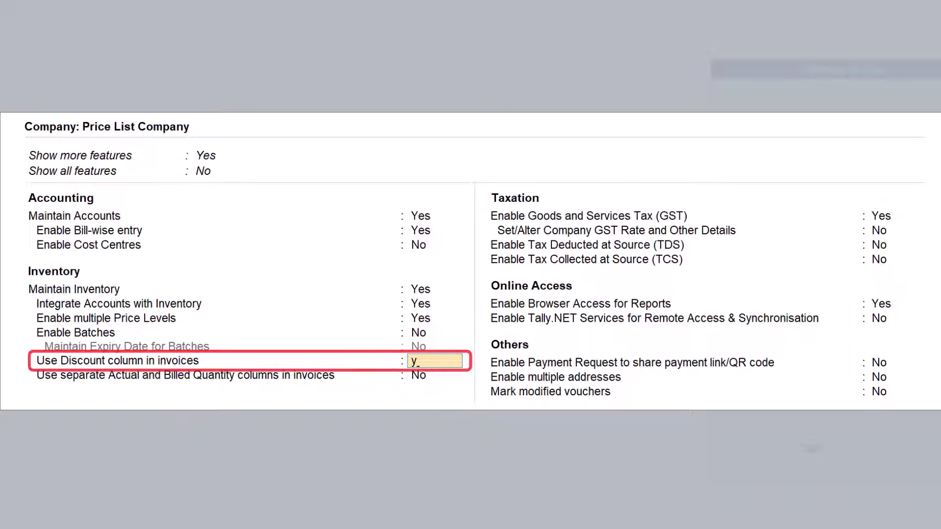
{"action": "key", "text": "Return"}
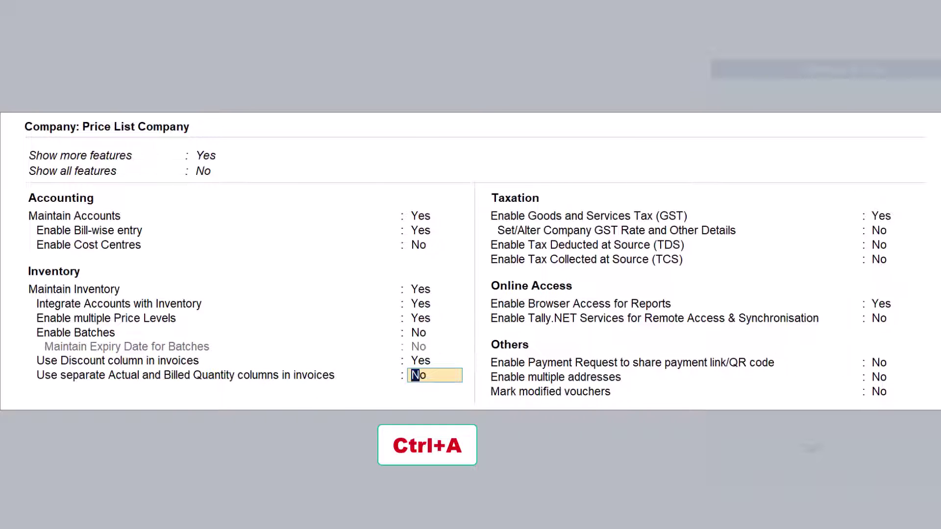
{"action": "key", "text": "ctrl+a"}
Step: Start a sales voucher and check the Modify all fields during voucher entry option in its configuration
{"action": "key", "text": "v"}
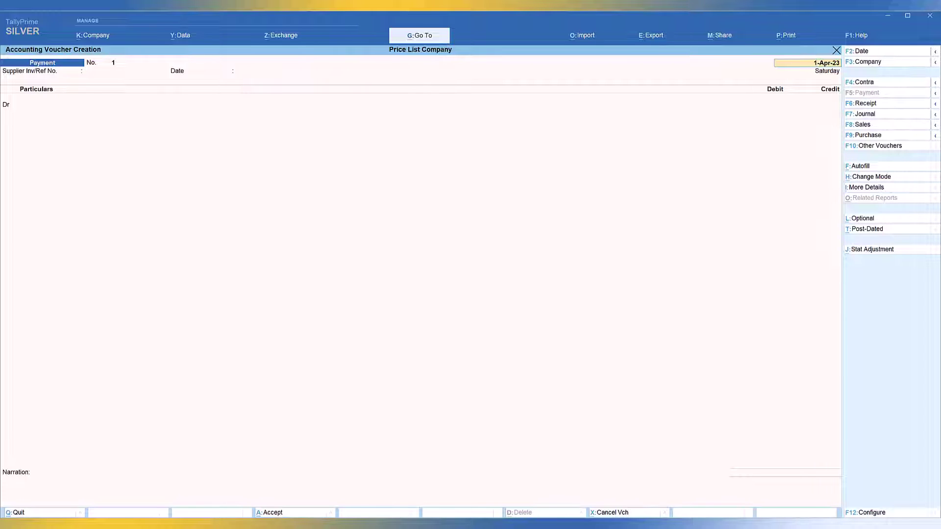
{"action": "key", "text": "F8"}
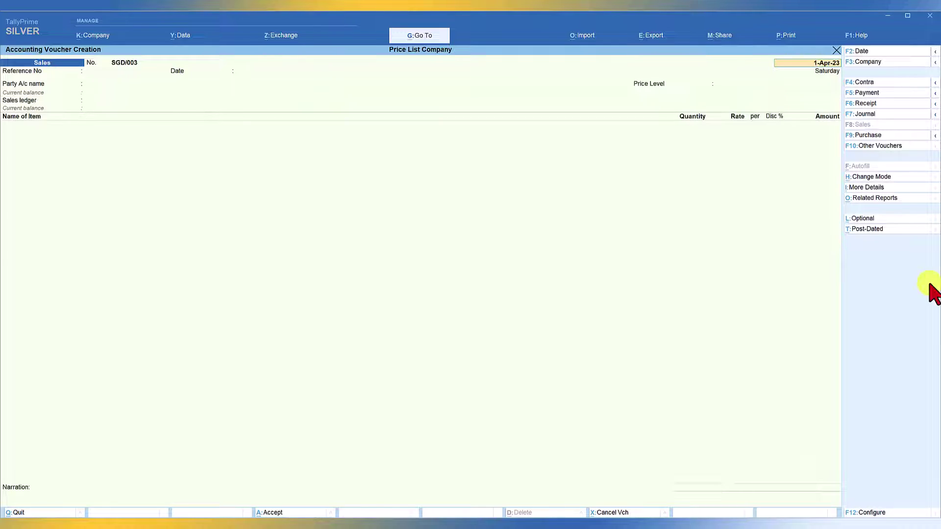
{"action": "key", "text": "F12"}
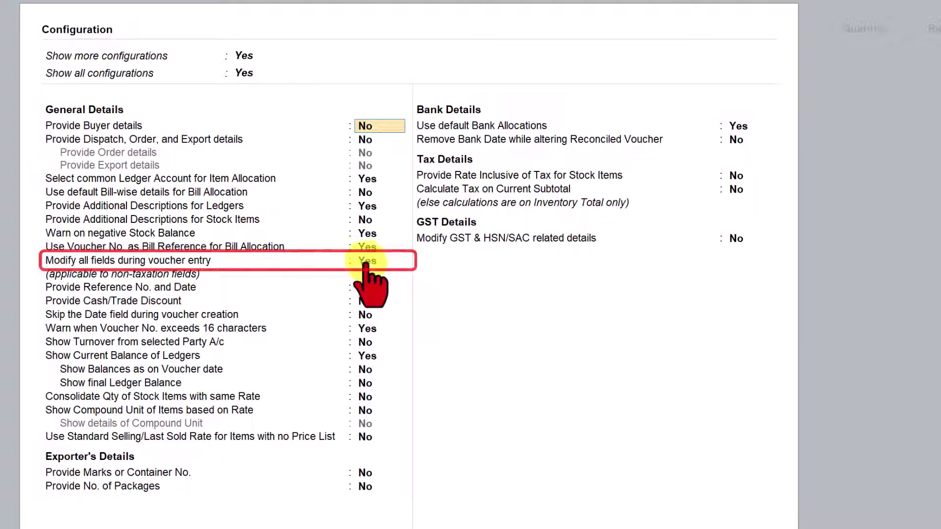
{"action": "key", "text": "ctrl+a"}
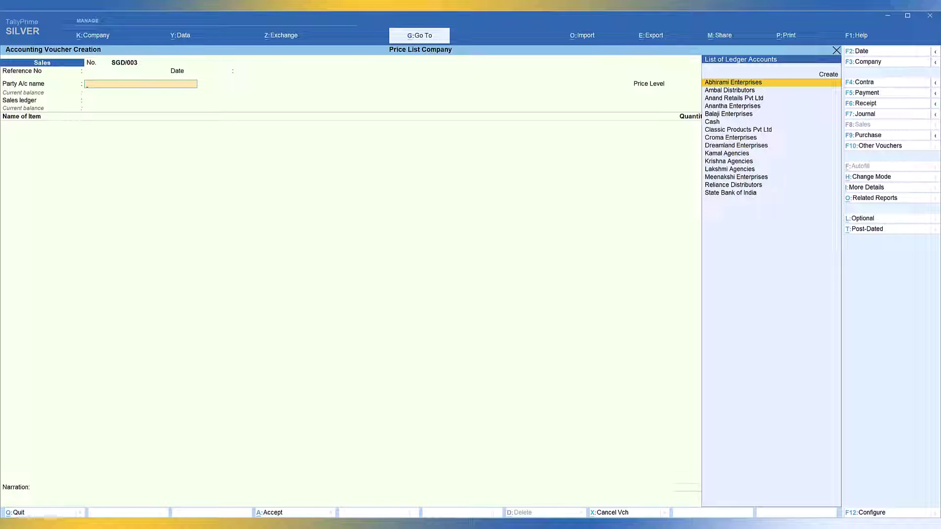
Step: Set the sales voucher's party to Lakshmi Agencies at the Distributor price level, with Sales as the sales ledger
{"action": "left_click", "coordinate": [730, 169]}
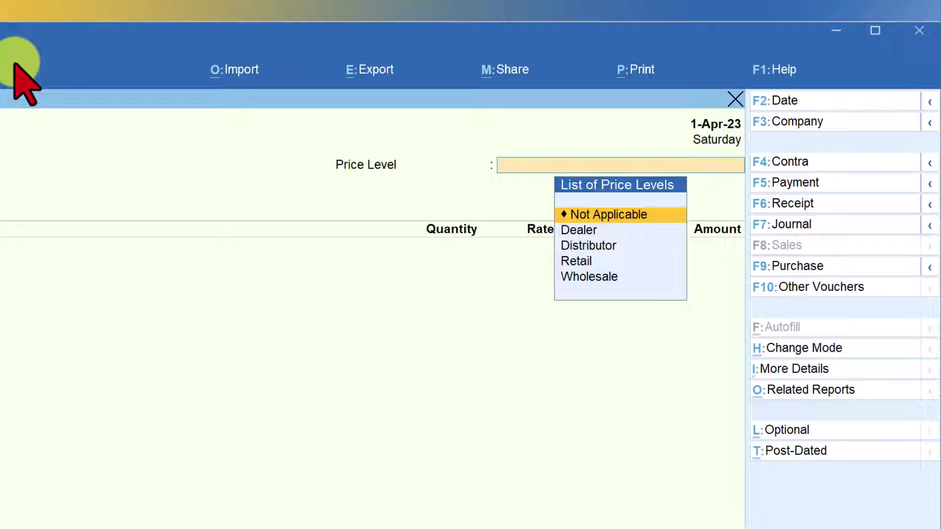
{"action": "key", "text": "Down"}
{"action": "key", "text": "Down"}
{"action": "key", "text": "Return"}
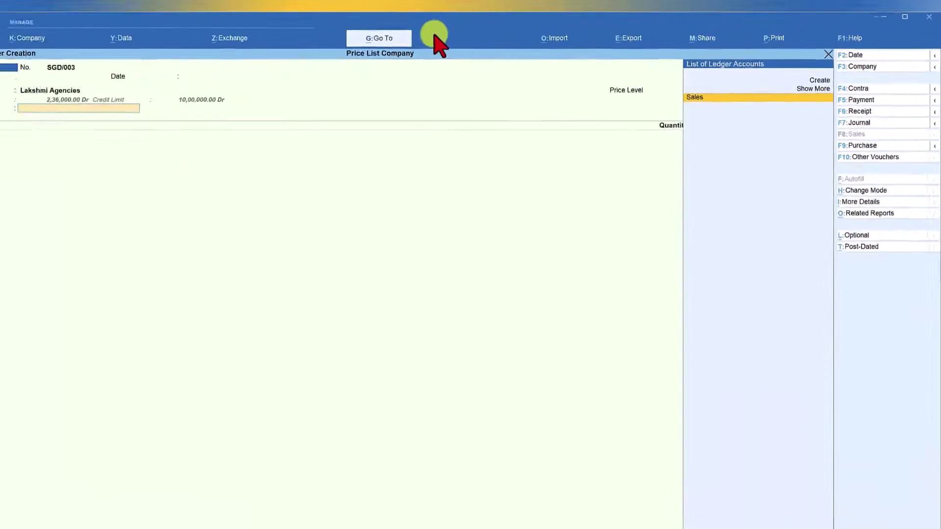
{"action": "key", "text": "Return"}
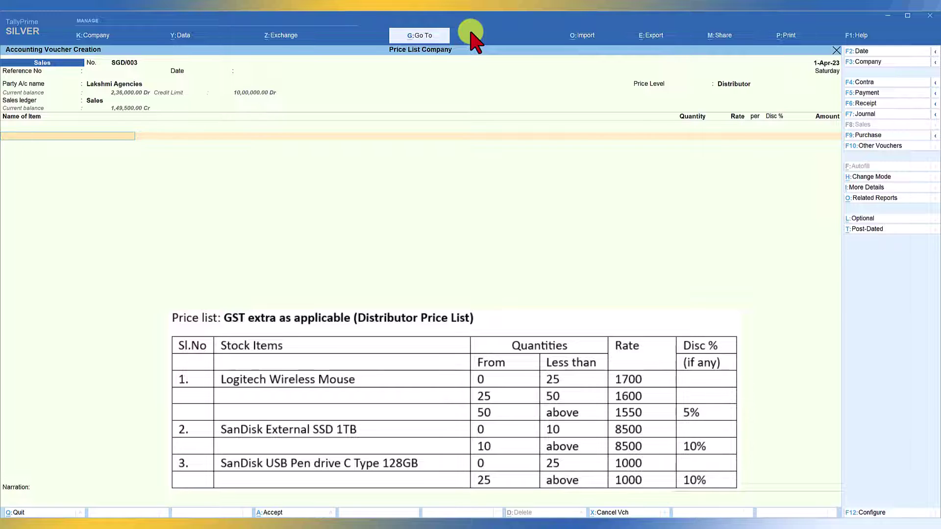
Step: Add Logitech Wireless Mouse as the first item with a quantity of 24 Nos
{"action": "type", "text": "L"}
{"action": "key", "text": "Return"}
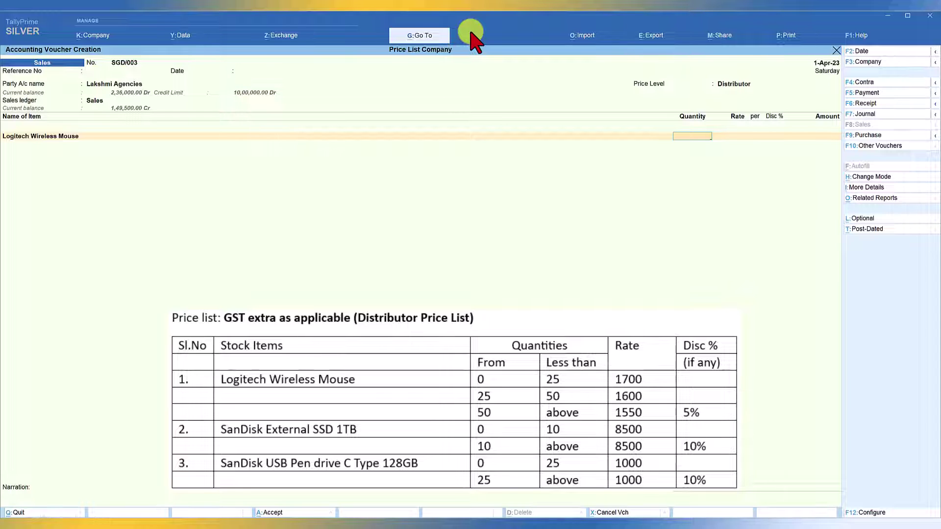
{"action": "type", "text": "24"}
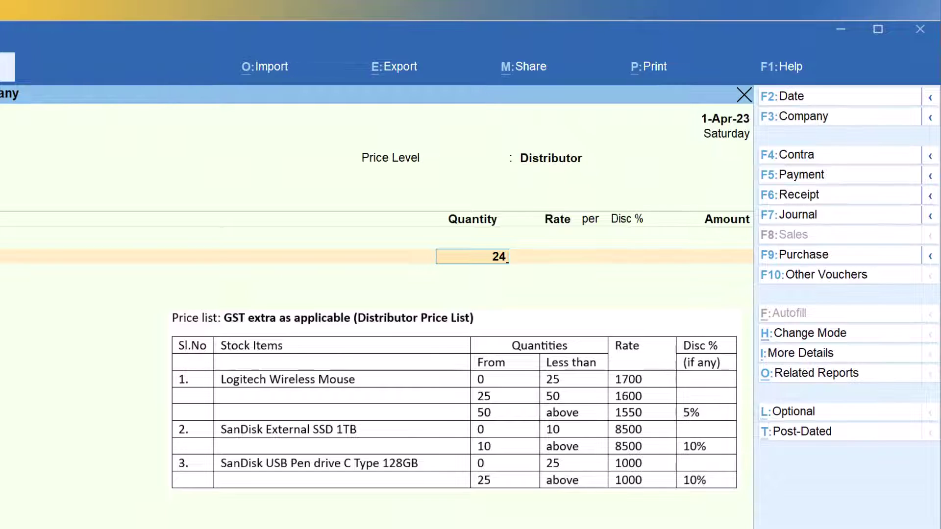
{"action": "key", "text": "Return"}
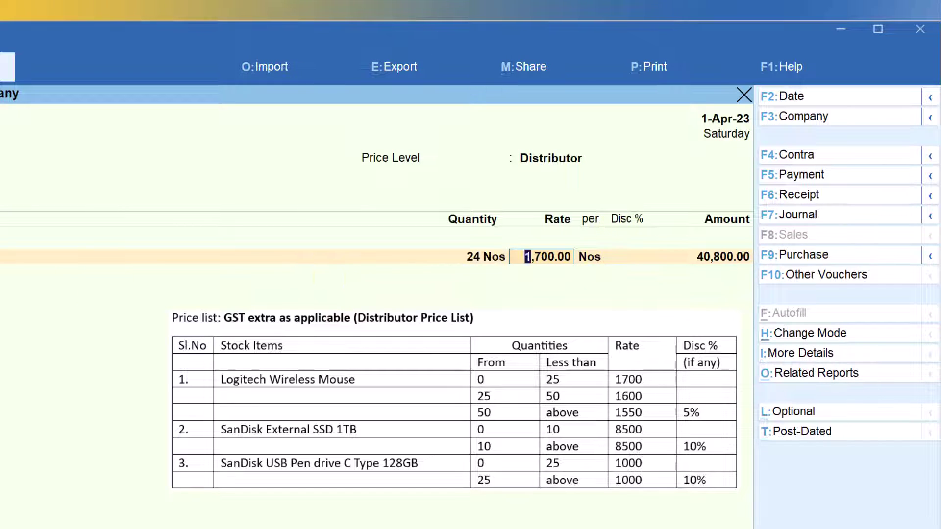
Step: Change the Logitech Wireless Mouse quantity to 40 Nos and then to 60 Nos, and accept the item line
{"action": "key", "text": "shift+Tab"}
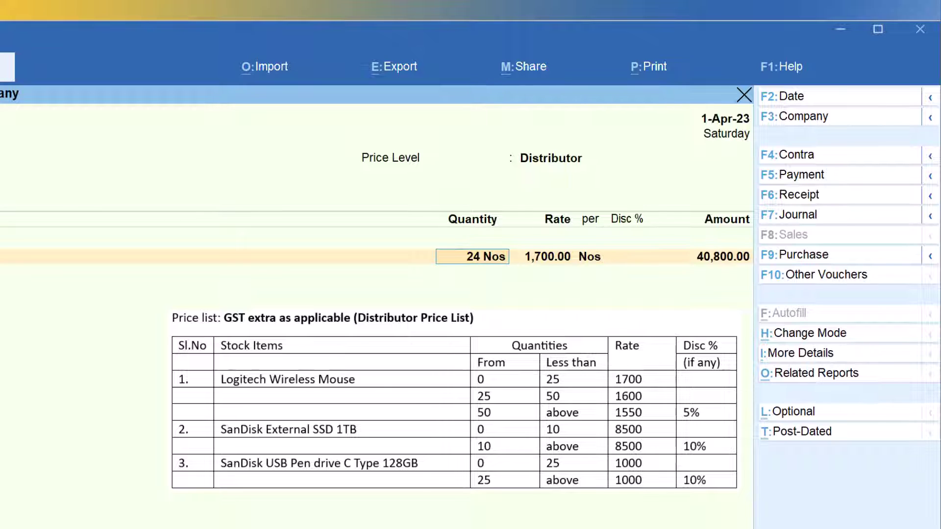
{"action": "type", "text": "40"}
{"action": "key", "text": "Return"}
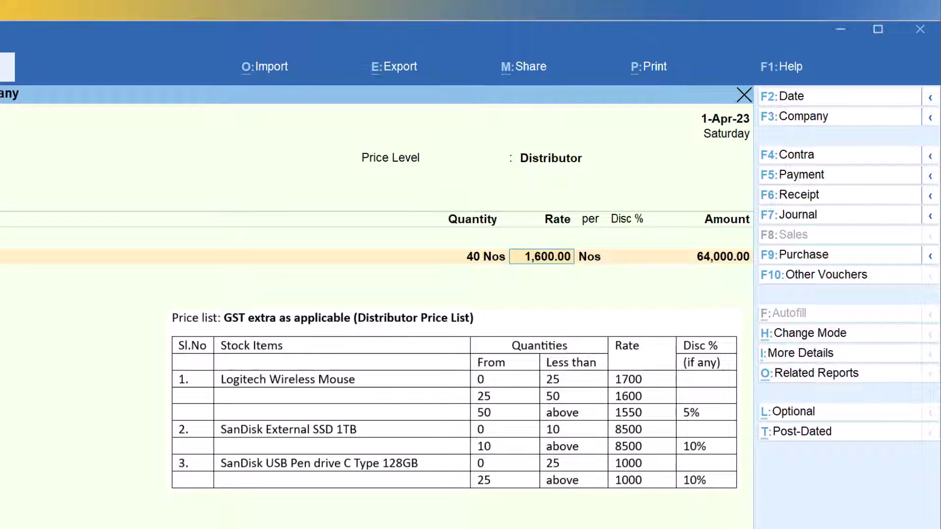
{"action": "key", "text": "BackSpace"}
{"action": "type", "text": "60"}
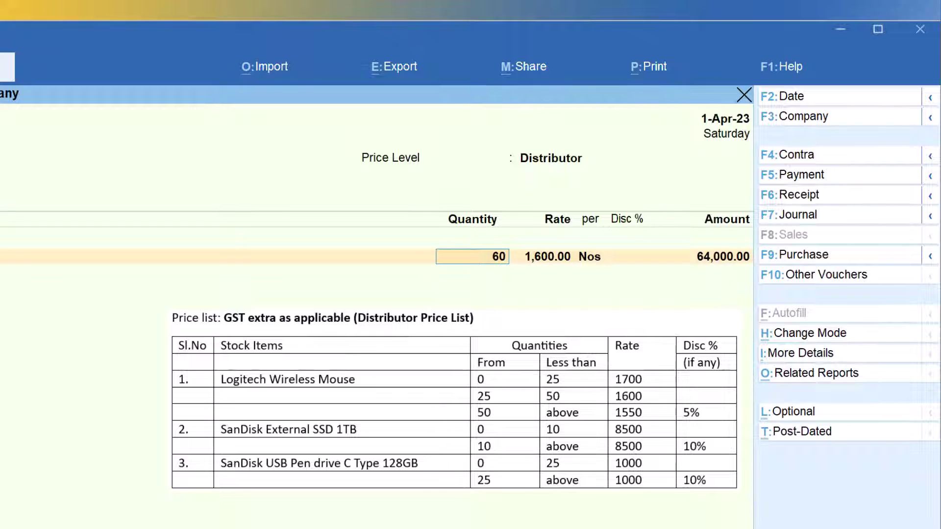
{"action": "key", "text": "Return"}
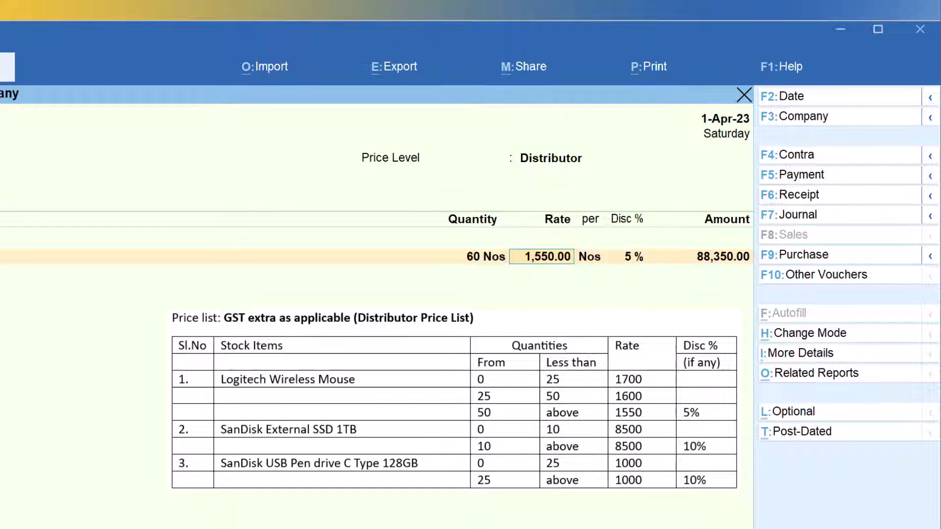
{"action": "key", "text": "Return"}
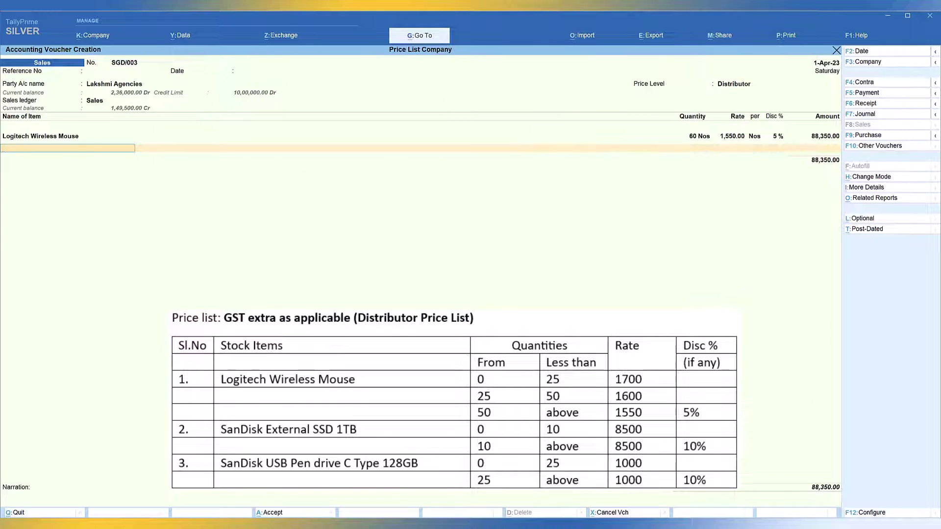
Step: Add 12 Nos of SanDisk External SSD 1TB as the second item, and leave the sales voucher without saving
{"action": "type", "text": "s"}
{"action": "key", "text": "Return"}
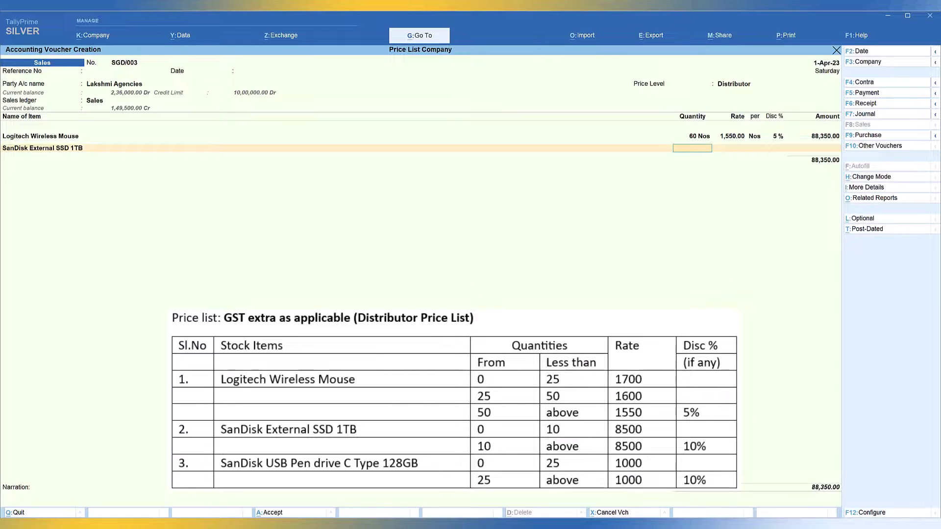
{"action": "type", "text": "12"}
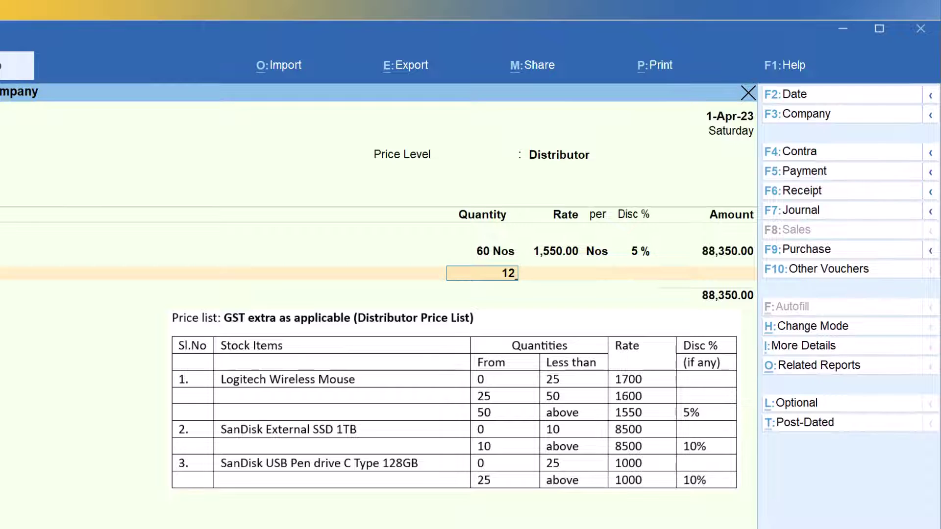
{"action": "key", "text": "Return"}
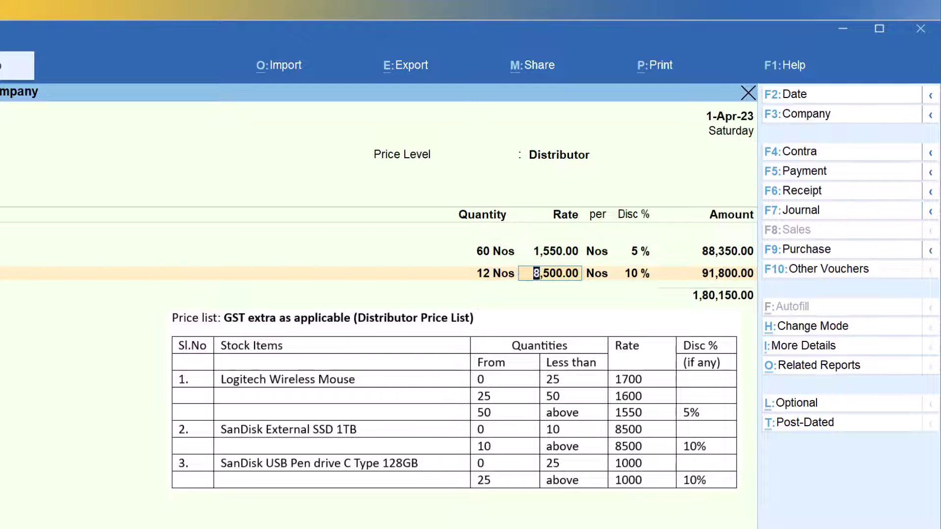
{"action": "left_click", "coordinate": [562, 157]}
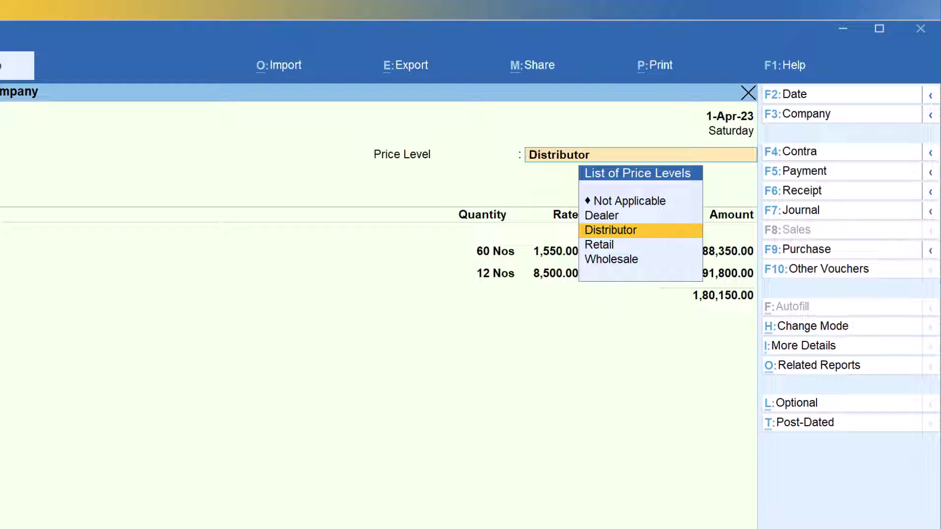
{"action": "key", "text": "Escape"}
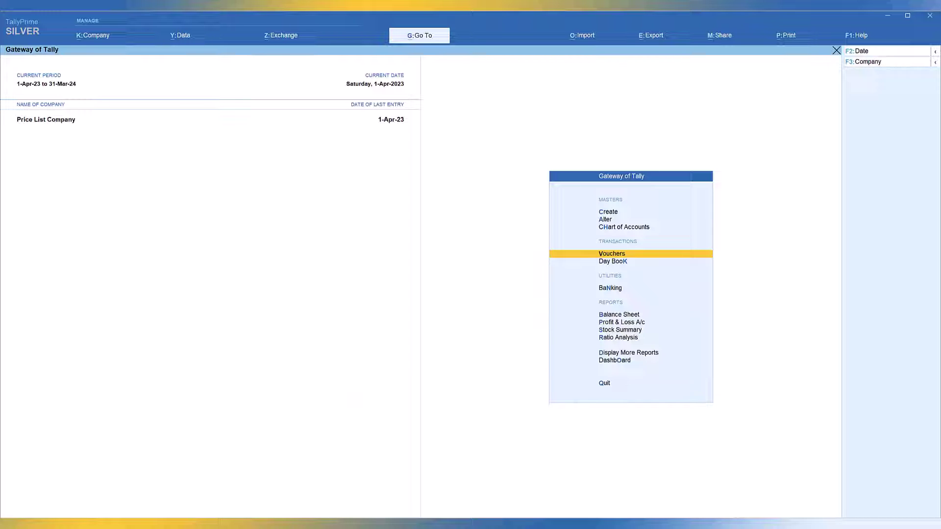
Step: Alter the Anantha Enterprises ledger to use the Dealer pricing level, save it and return to the Gateway of Tally
{"action": "key", "text": "a"}
{"action": "key", "text": "Down"}
{"action": "key", "text": "Return"}
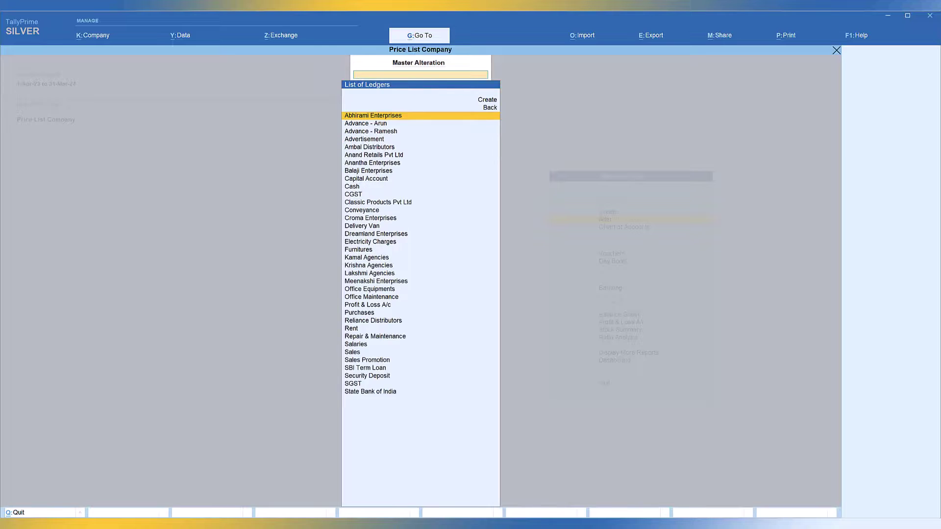
{"action": "type", "text": "anant"}
{"action": "key", "text": "Return"}
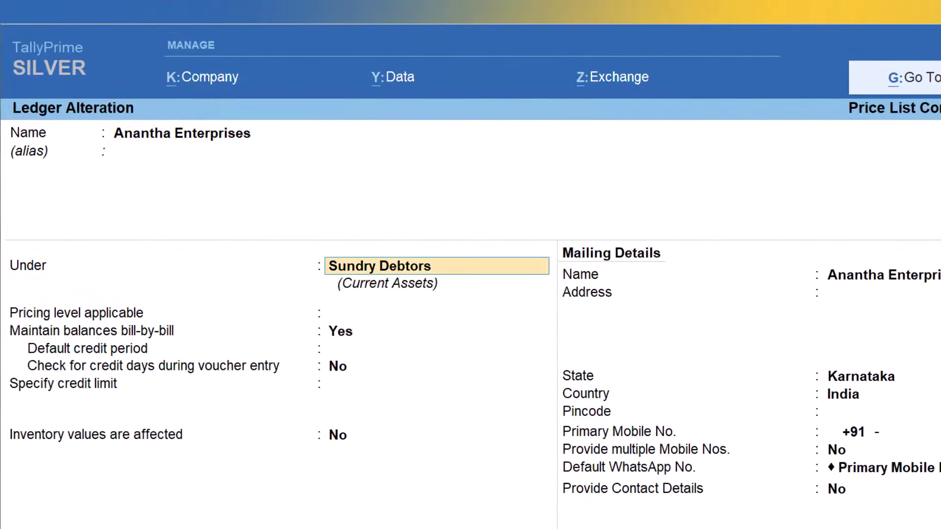
{"action": "key", "text": "Return"}
{"action": "key", "text": "Down"}
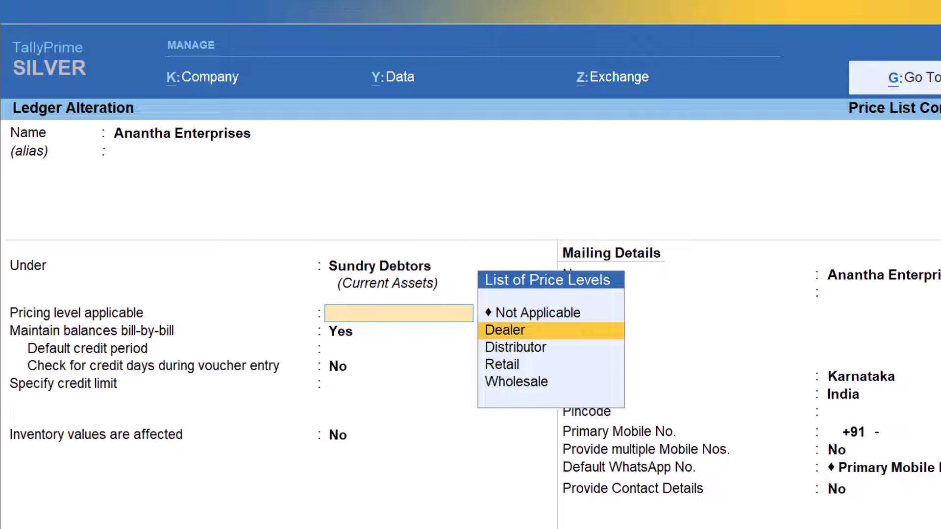
{"action": "key", "text": "Return"}
{"action": "key", "text": "ctrl+a"}
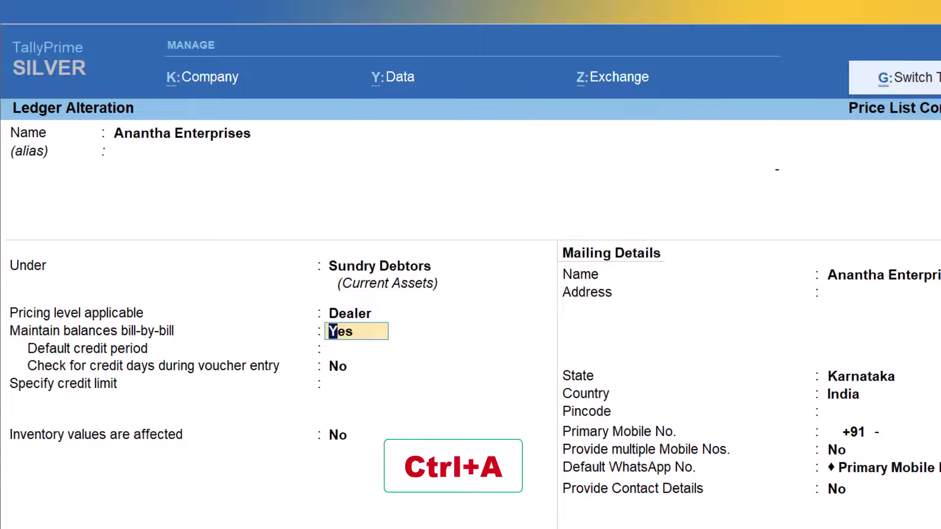
{"action": "key", "text": "Escape"}
{"action": "key", "text": "Escape"}
Step: Start a new sales voucher and accept its configuration with Modify all fields during voucher entry set to Yes
{"action": "key", "text": "v"}
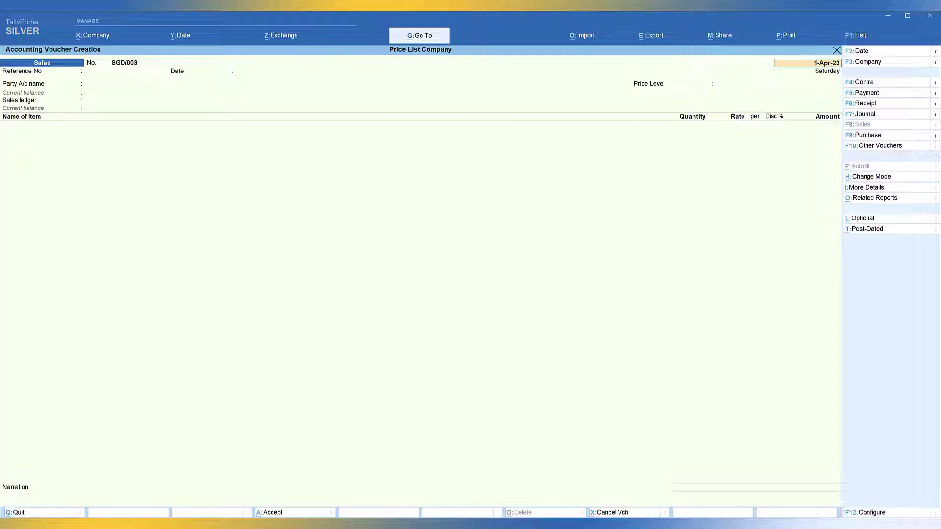
{"action": "key", "text": "F12"}
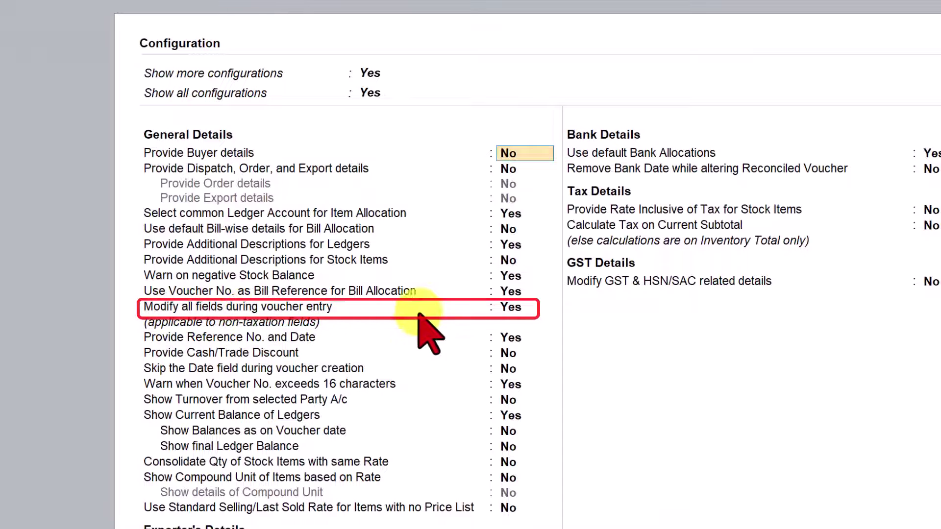
{"action": "left_click", "coordinate": [512, 308]}
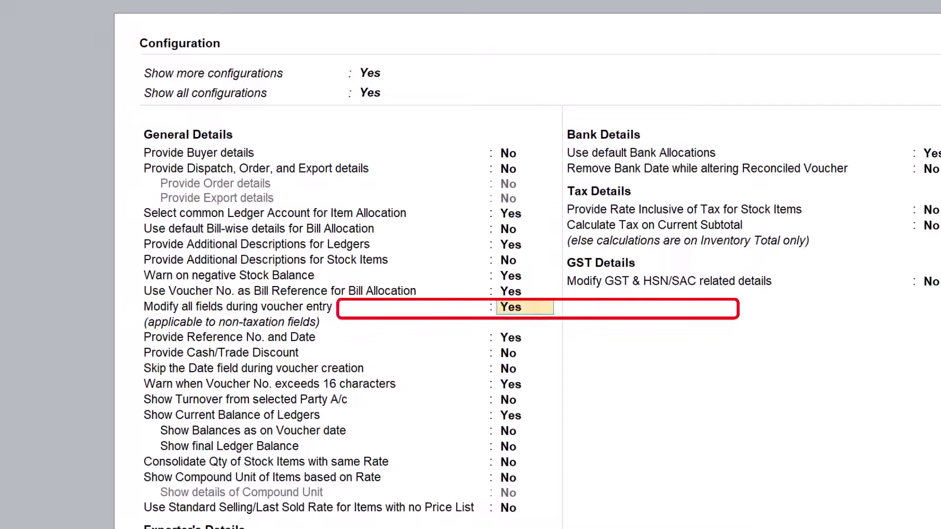
{"action": "key", "text": "ctrl+a"}
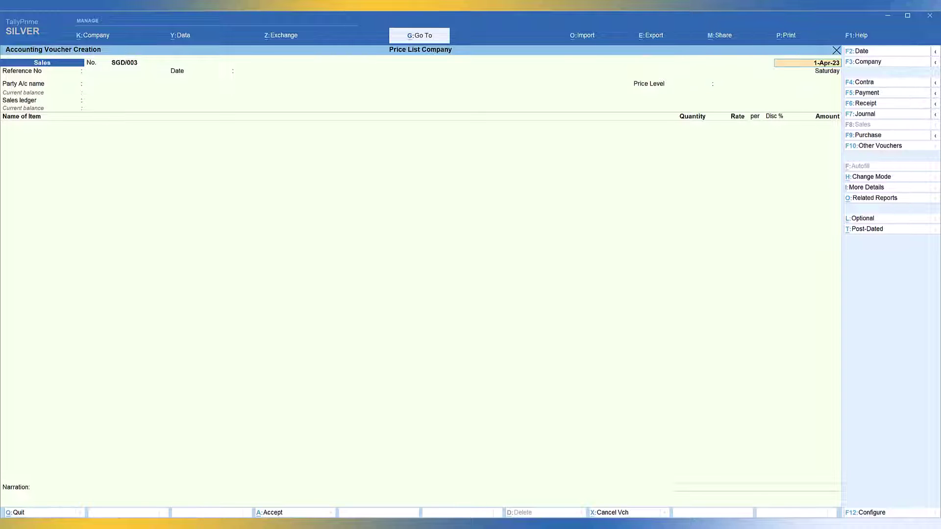
Step: Select Anantha Enterprises as the party and Sales as the sales ledger in the voucher
{"action": "key", "text": "Return"}
{"action": "type", "text": "Anan"}
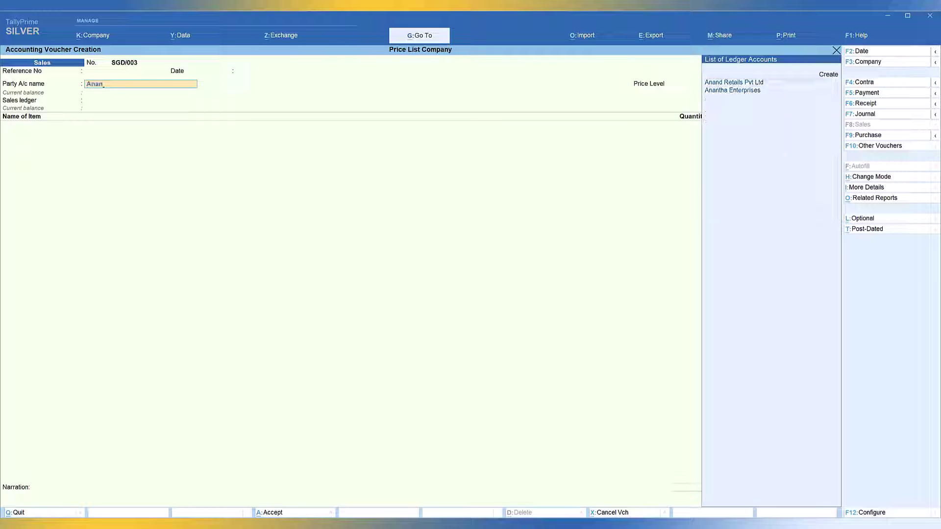
{"action": "key", "text": "Down"}
{"action": "key", "text": "Return"}
{"action": "key", "text": "Return"}
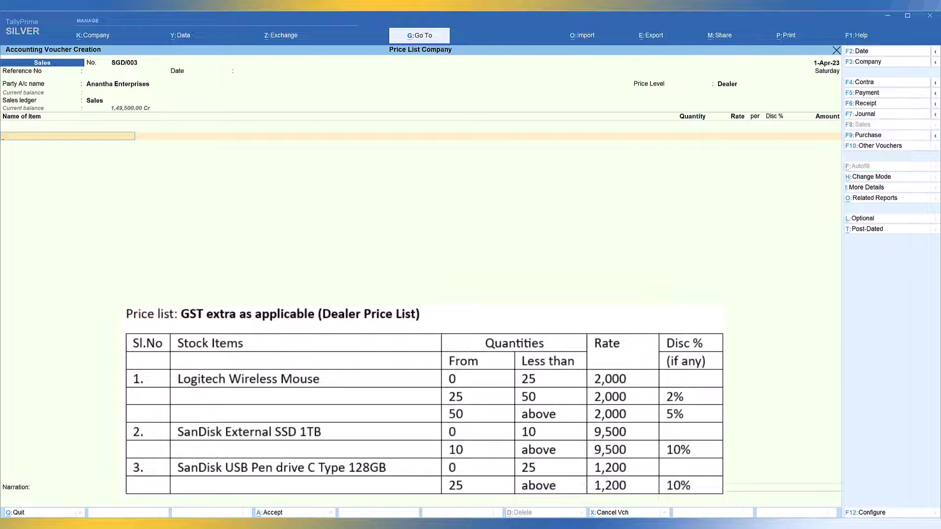
Step: Add Logitech Wireless Mouse to the Anantha Enterprises voucher with a quantity of 15 Nos
{"action": "type", "text": "logi"}
{"action": "key", "text": "Down"}
{"action": "key", "text": "Return"}
{"action": "type", "text": "15"}
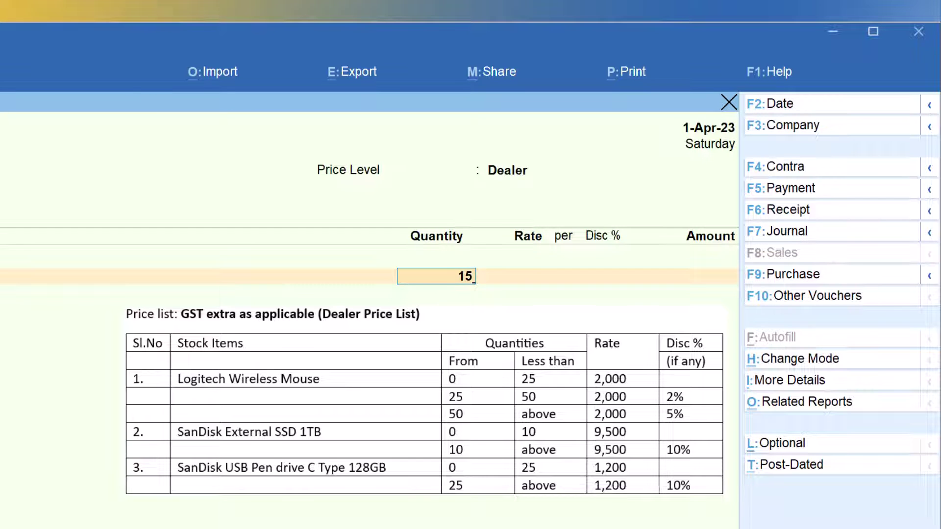
{"action": "key", "text": "Return"}
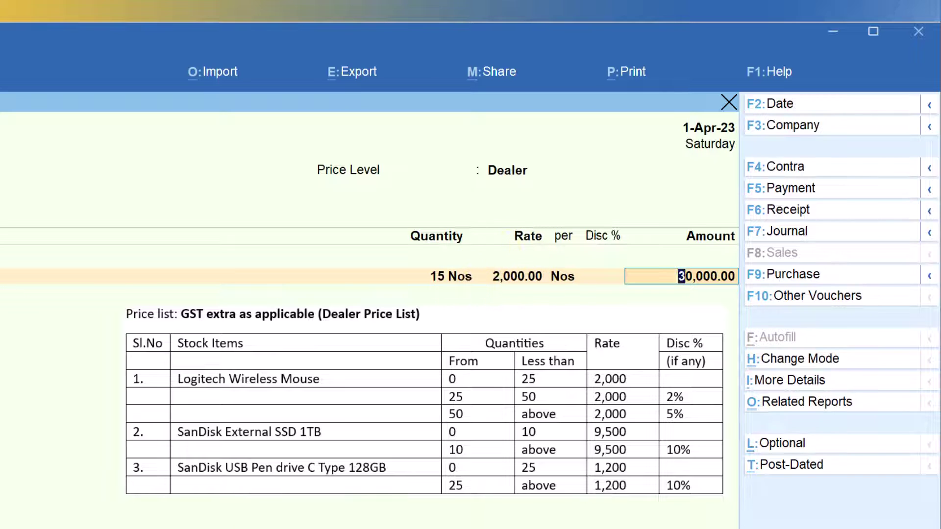
Step: Change the Logitech Wireless Mouse quantity to 30 Nos and then to 50 Nos to apply the Dealer quantity slabs
{"action": "left_click", "coordinate": [434, 276]}
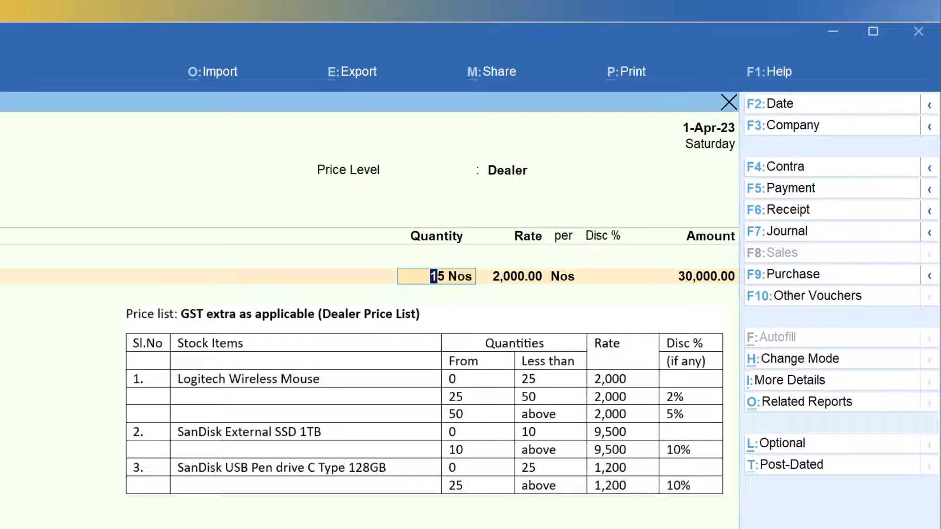
{"action": "type", "text": "3"}
{"action": "type", "text": "0"}
{"action": "key", "text": "Return"}
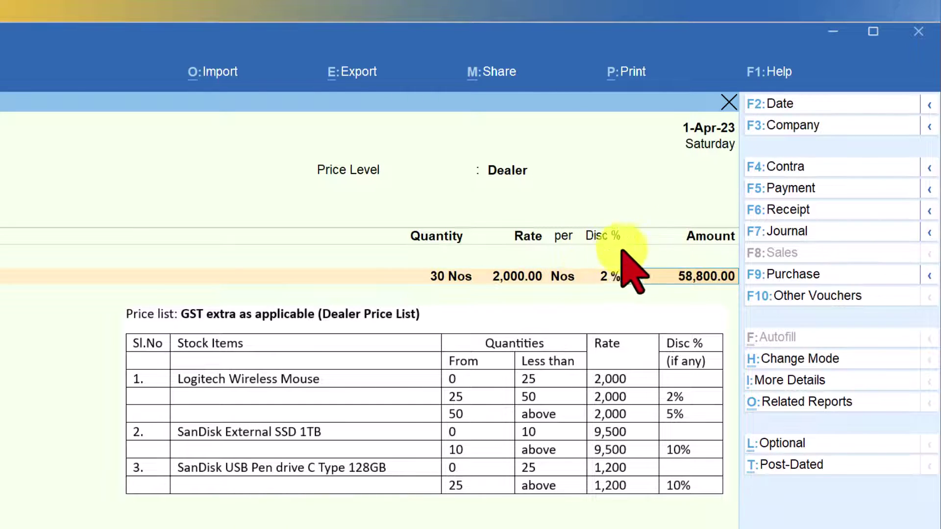
{"action": "left_click", "coordinate": [436, 276]}
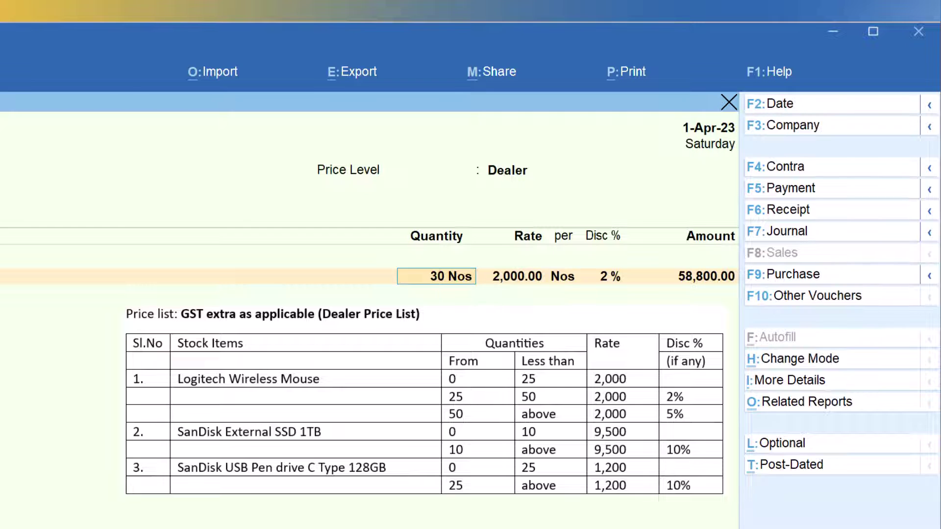
{"action": "type", "text": "50"}
{"action": "key", "text": "Return"}
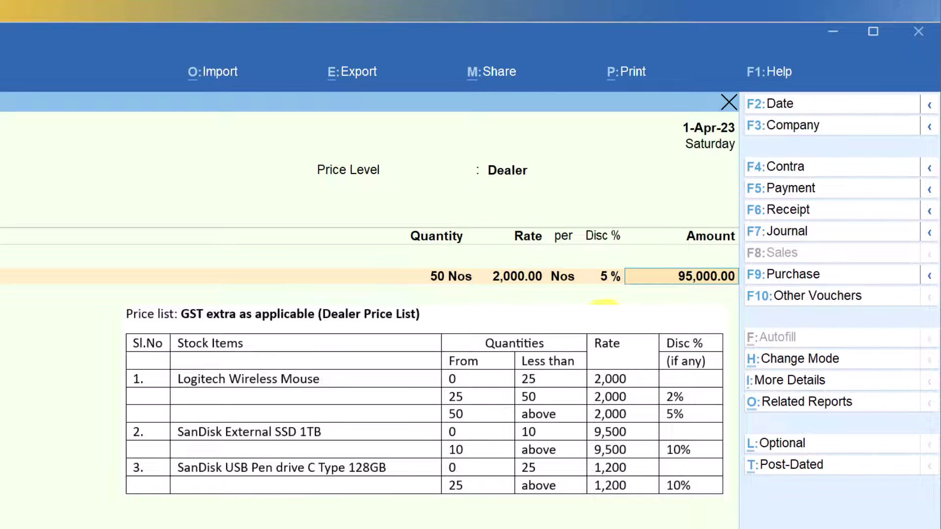